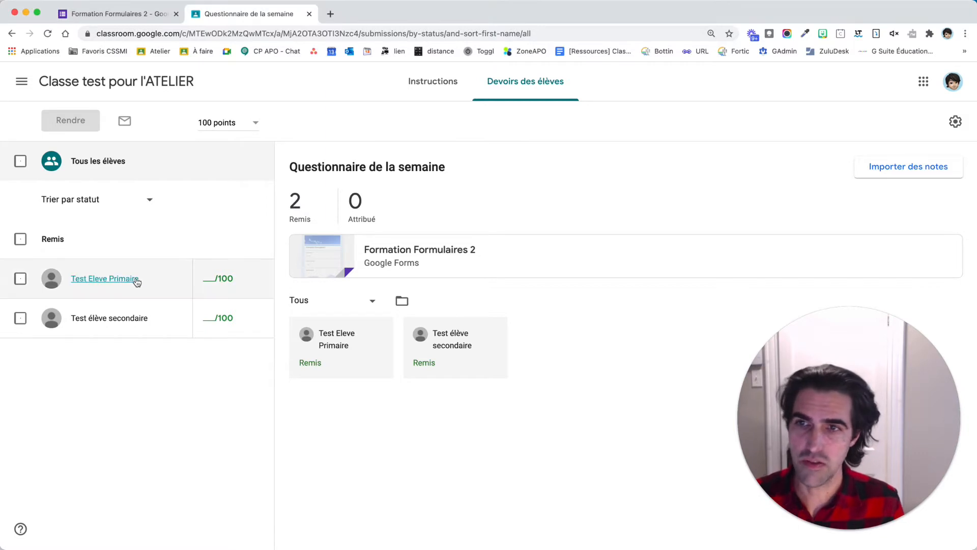
Review both students' submissions and the primary test student's submission history, closing them to return to the assignment overview.
left_click(104, 280)
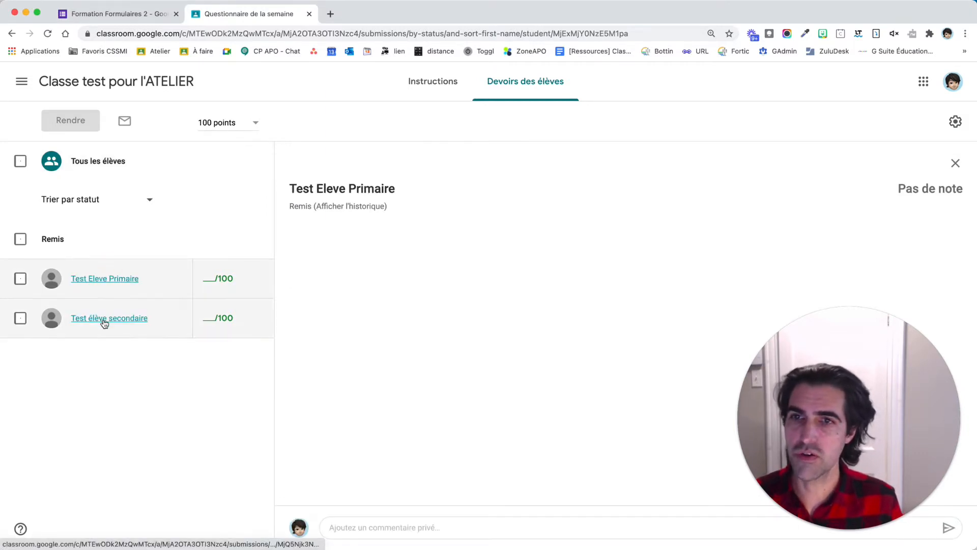
left_click(104, 322)
left_click(105, 280)
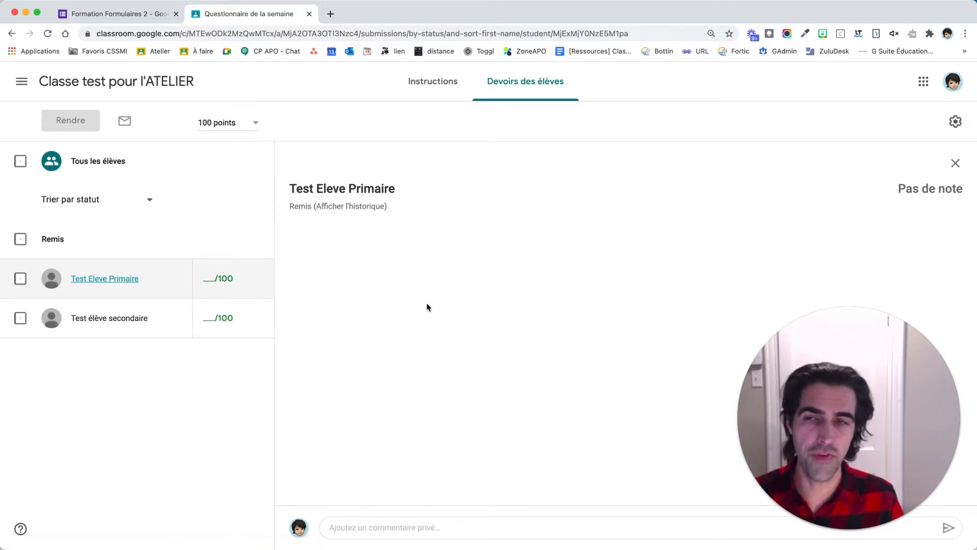
left_click(362, 206)
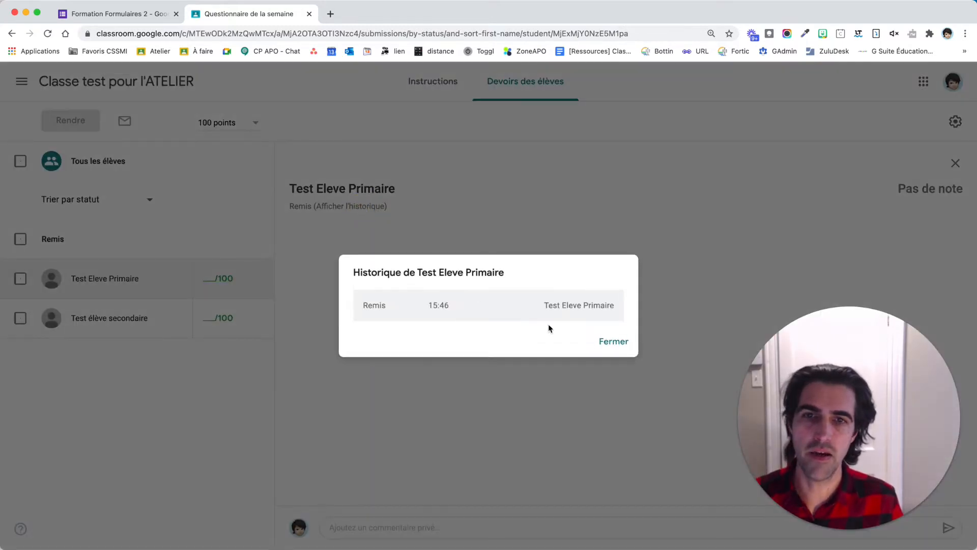
left_click(606, 340)
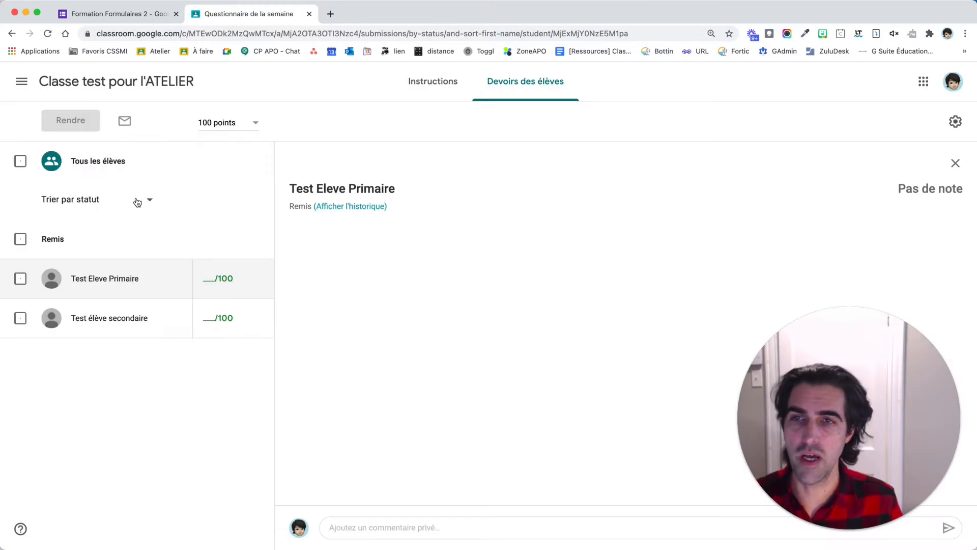
left_click(132, 316)
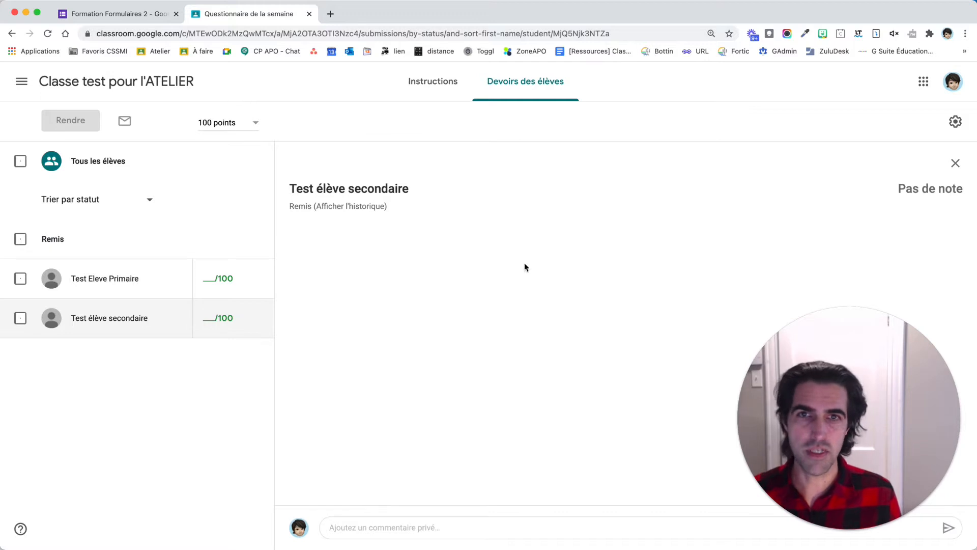
left_click(955, 165)
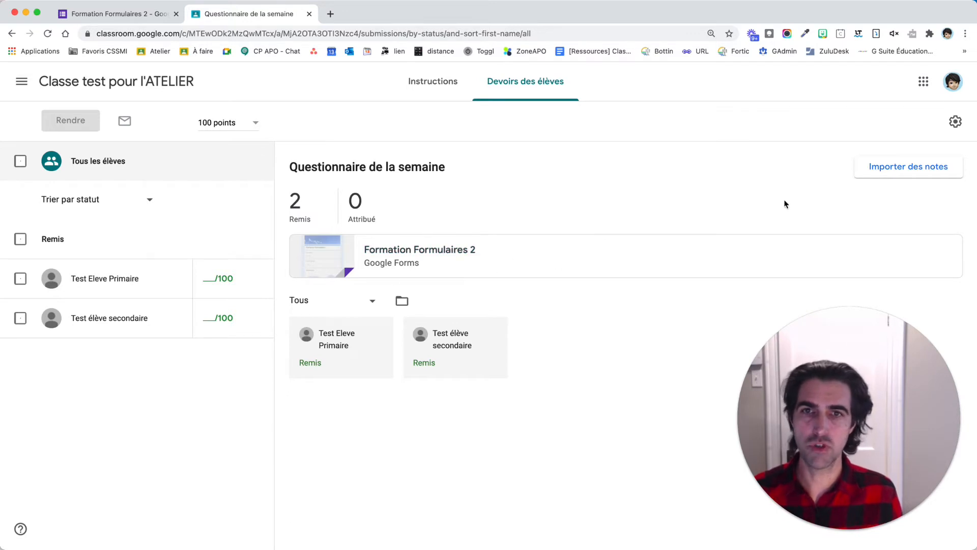
Import the quiz grades from the form into the Questionnaire de la semaine assignment.
left_click(902, 171)
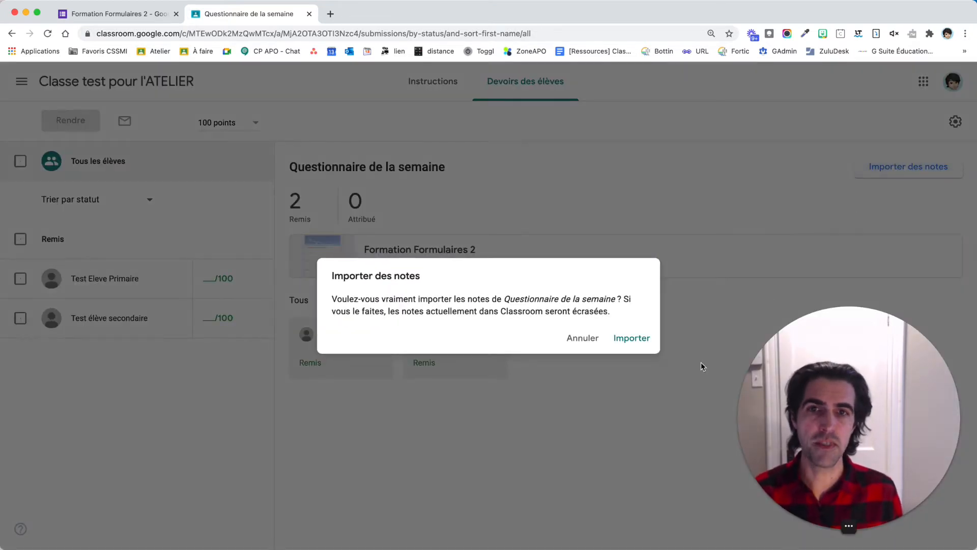
left_click(640, 347)
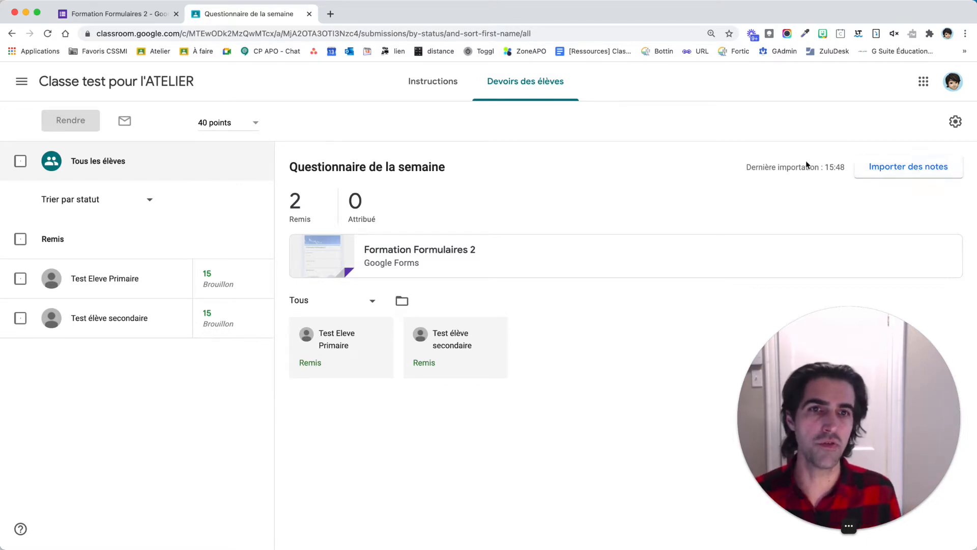
left_click_drag(747, 184, 836, 192)
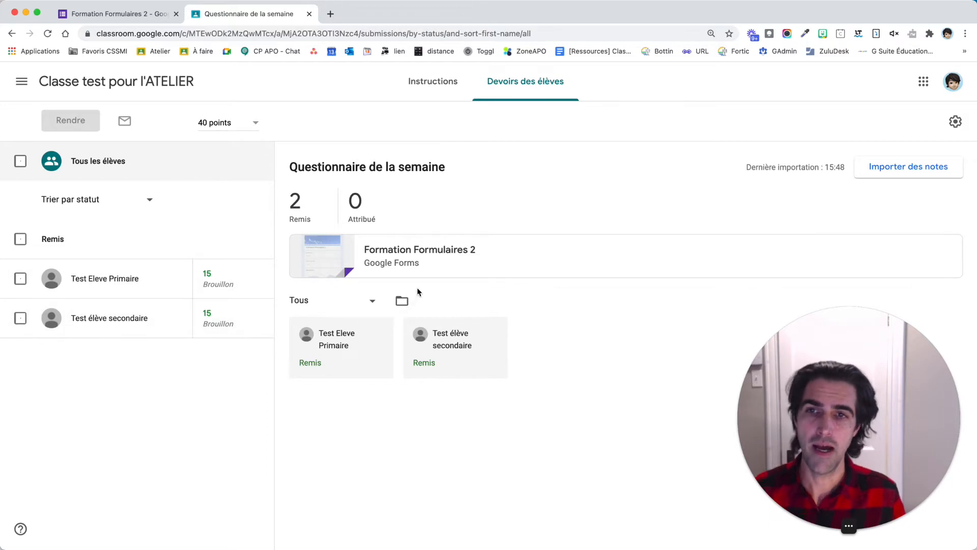
Check the form's response summary, return to the Classroom assignment and close the Formation Formulaires 2 page.
left_click(127, 14)
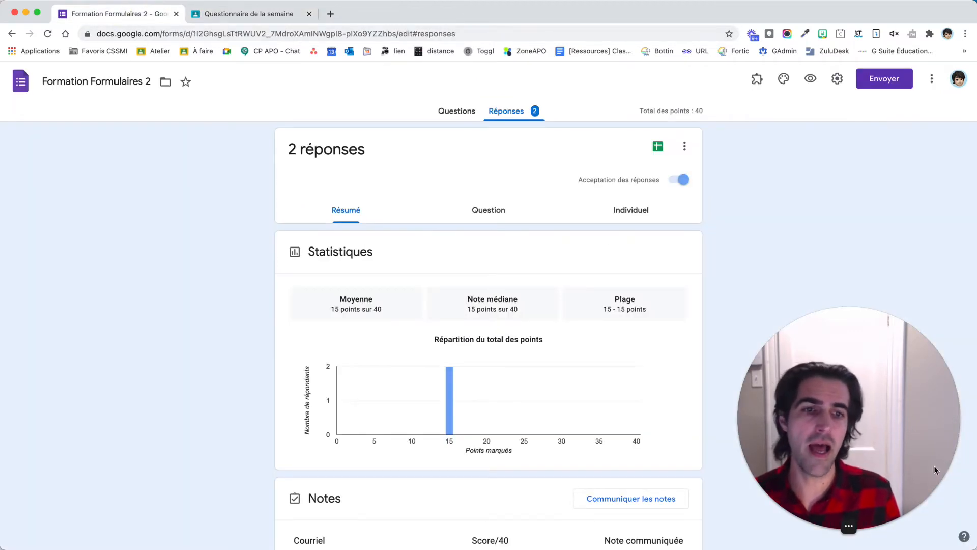
left_click(252, 13)
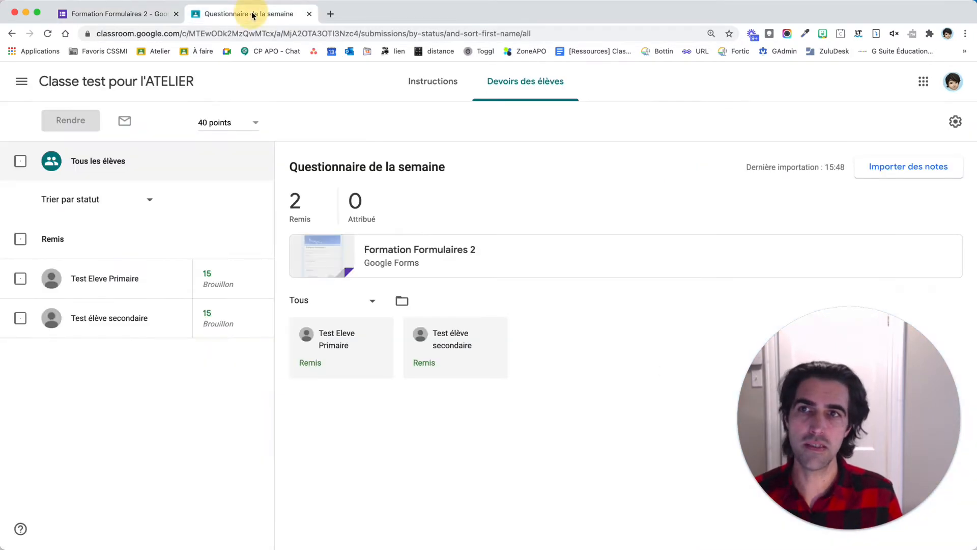
left_click(177, 13)
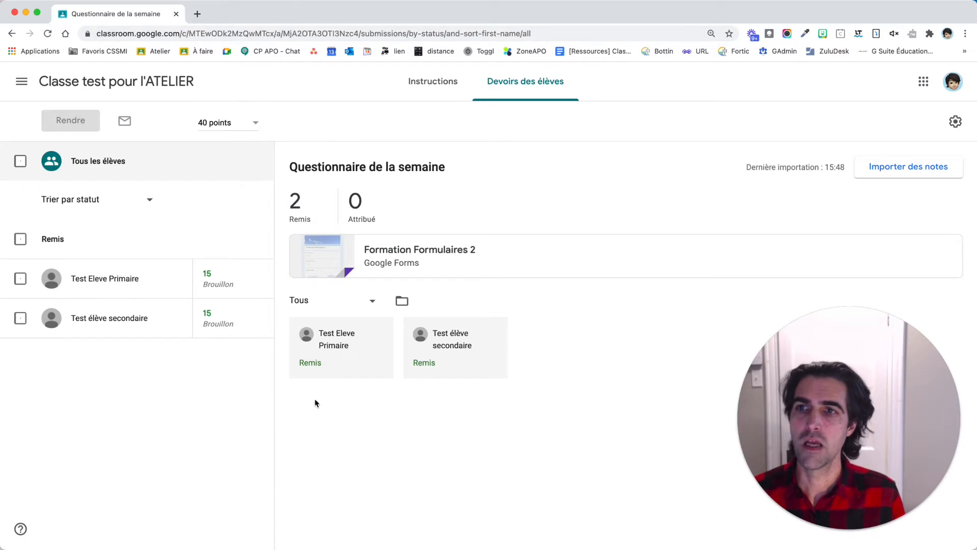
Open the Formation Formulaires 2 form attached to the assignment and switch it to edit mode.
left_click(427, 250)
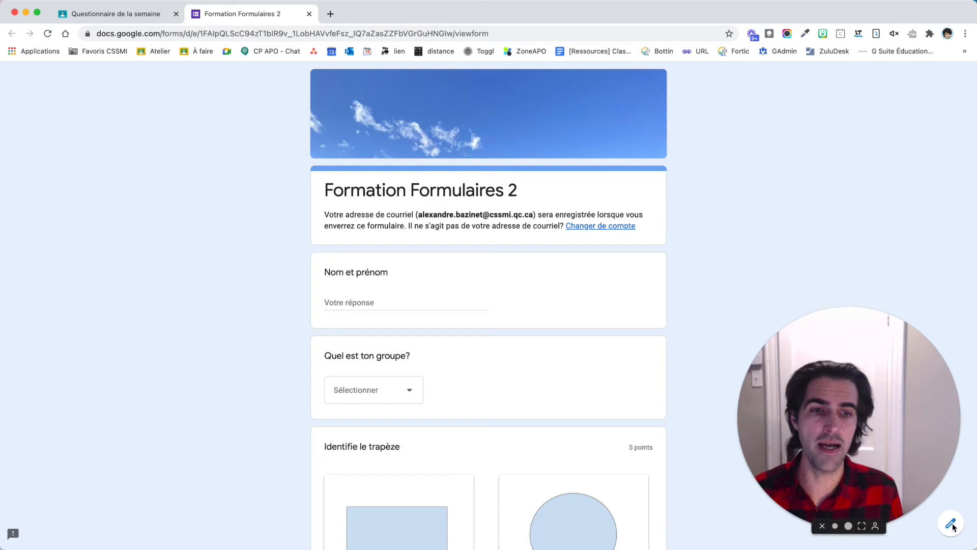
left_click(954, 527)
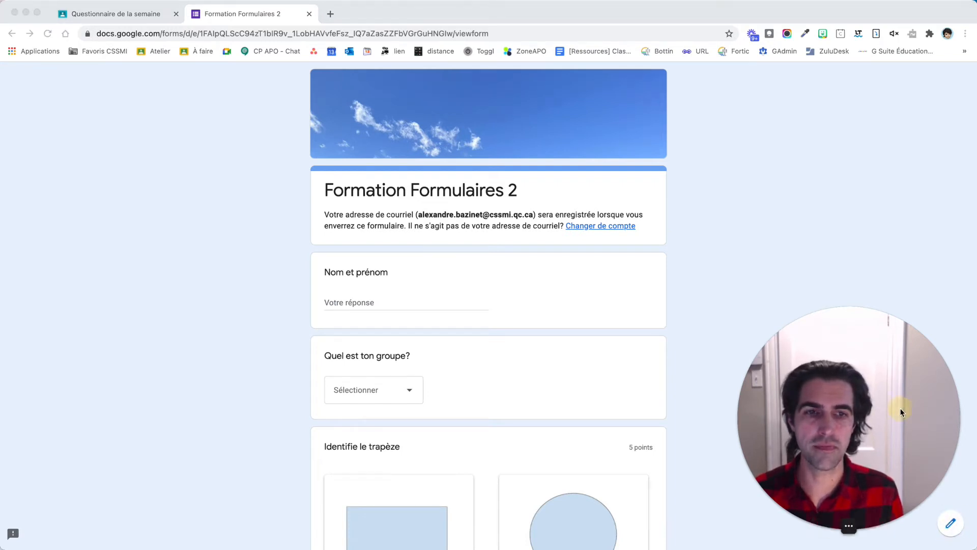
left_click_drag(899, 408, 882, 312)
left_click(953, 536)
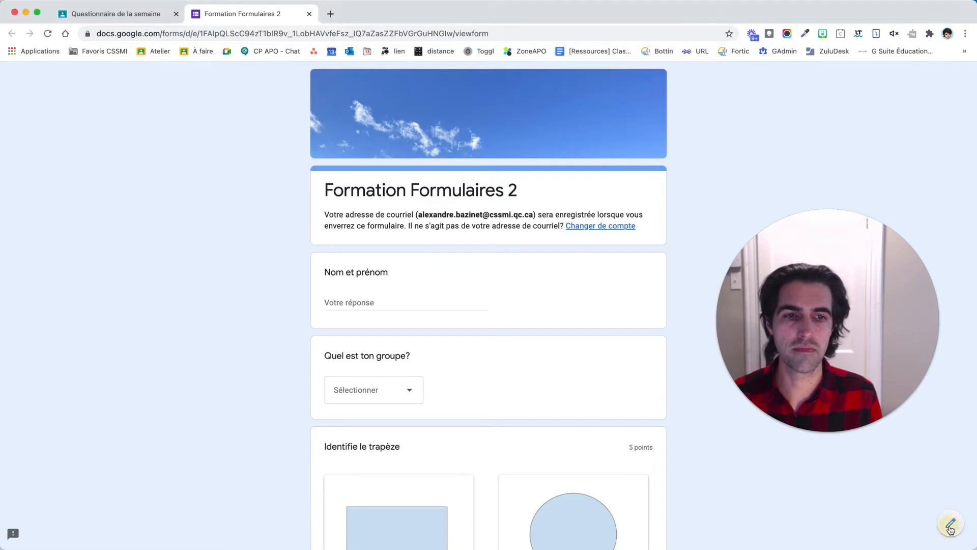
left_click(952, 534)
mouse_move(800, 312)
left_mouse_down()
mouse_move(815, 313)
mouse_move(851, 413)
mouse_move(841, 412)
left_mouse_up()
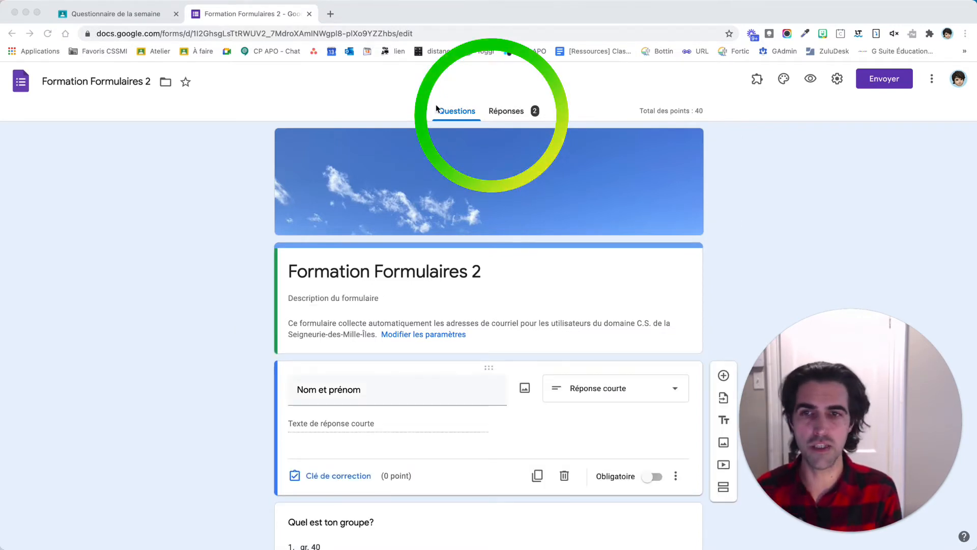
Examine the summary of the form's responses, including the statistics, the students' scores and the results for each question.
left_click(507, 118)
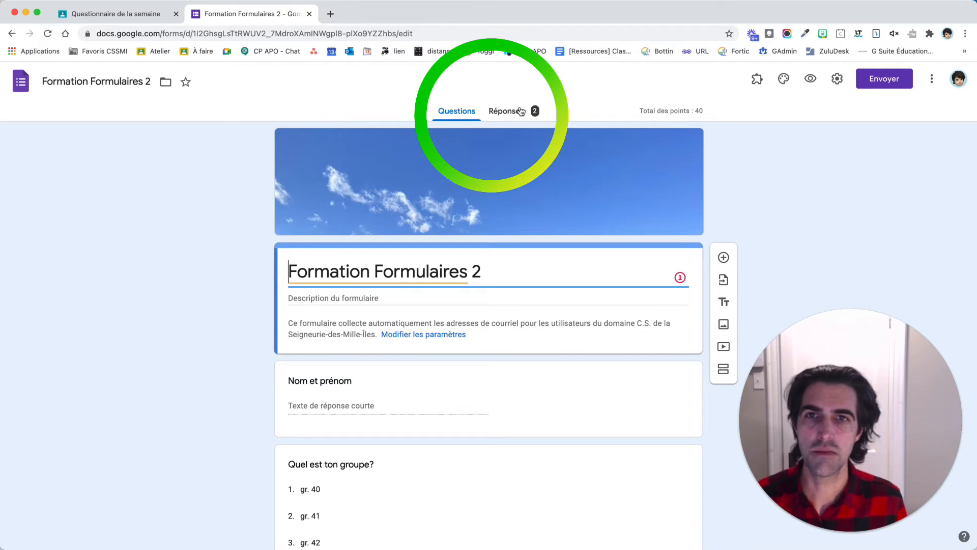
left_click(525, 109)
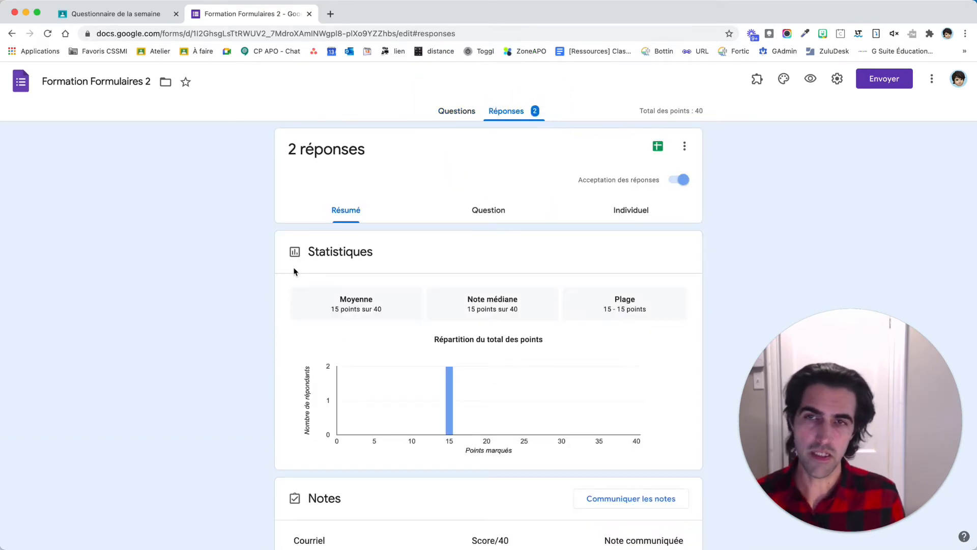
scroll(483, 252, "down", 7)
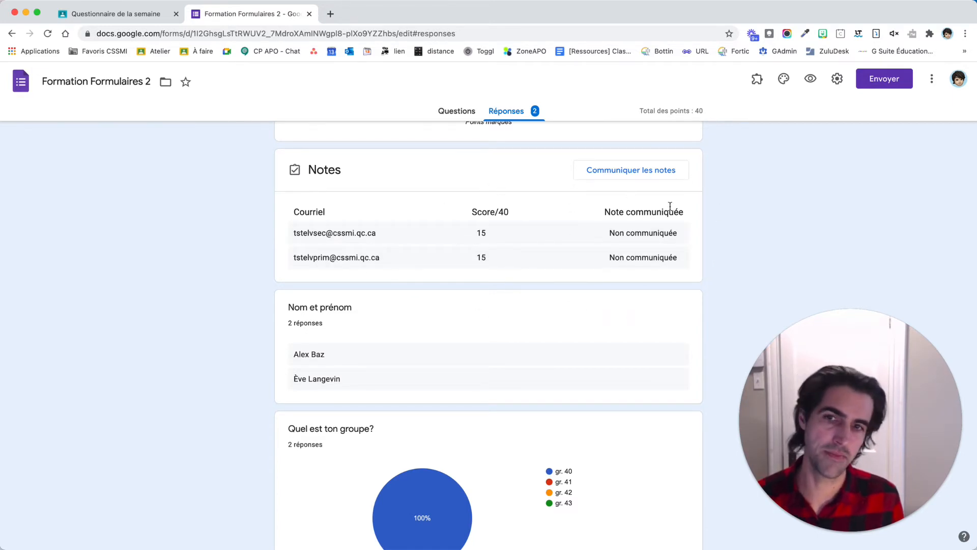
scroll(534, 421, "down", 12)
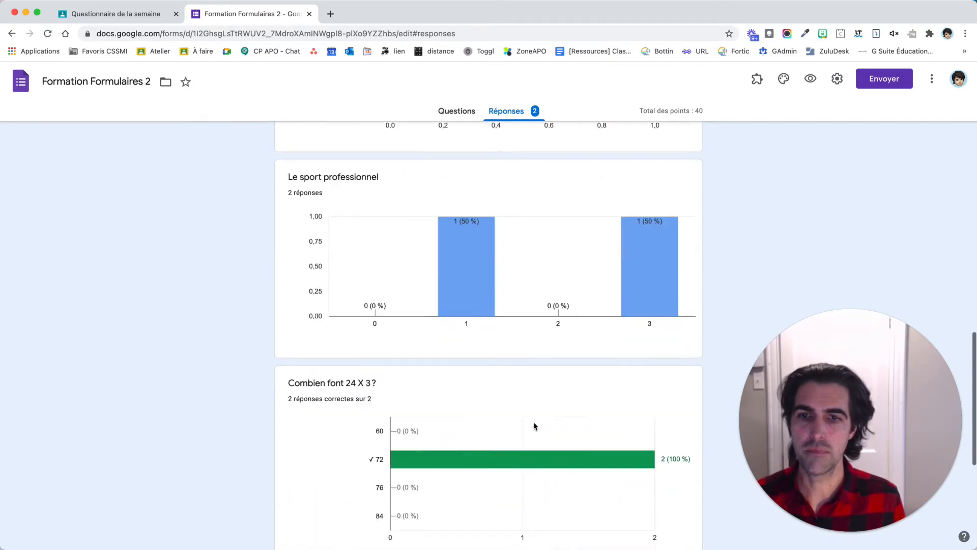
scroll(533, 422, "down", 4)
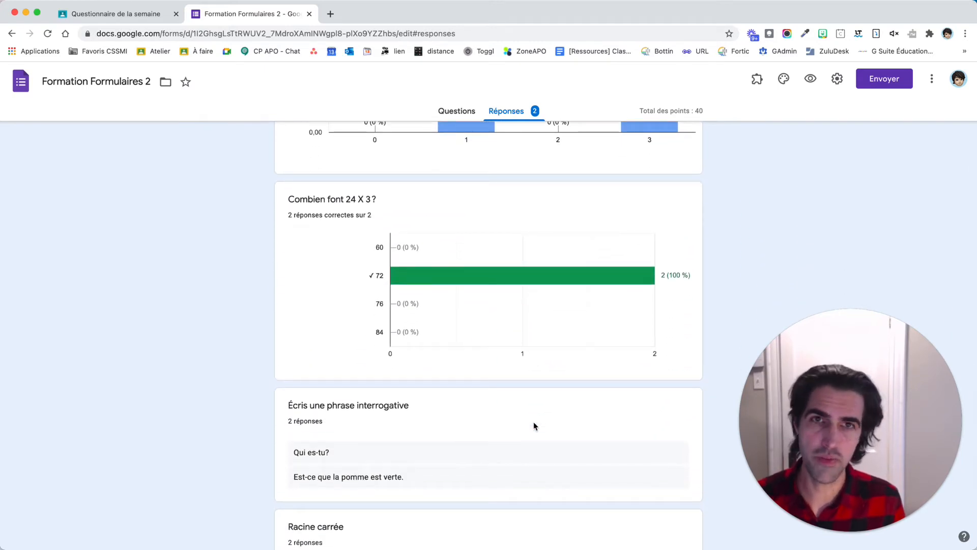
scroll(460, 441, "down", 2)
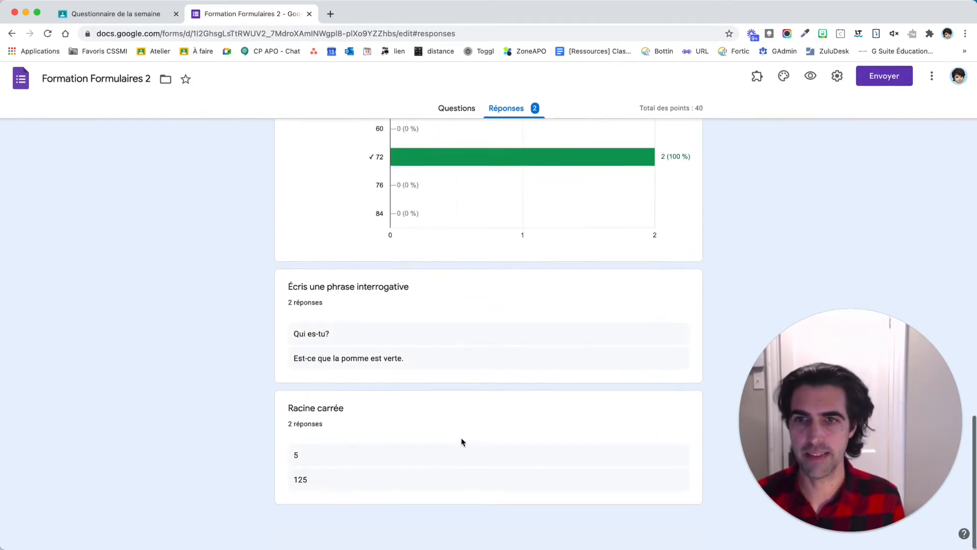
scroll(461, 441, "up", 12)
scroll(462, 441, "up", 15)
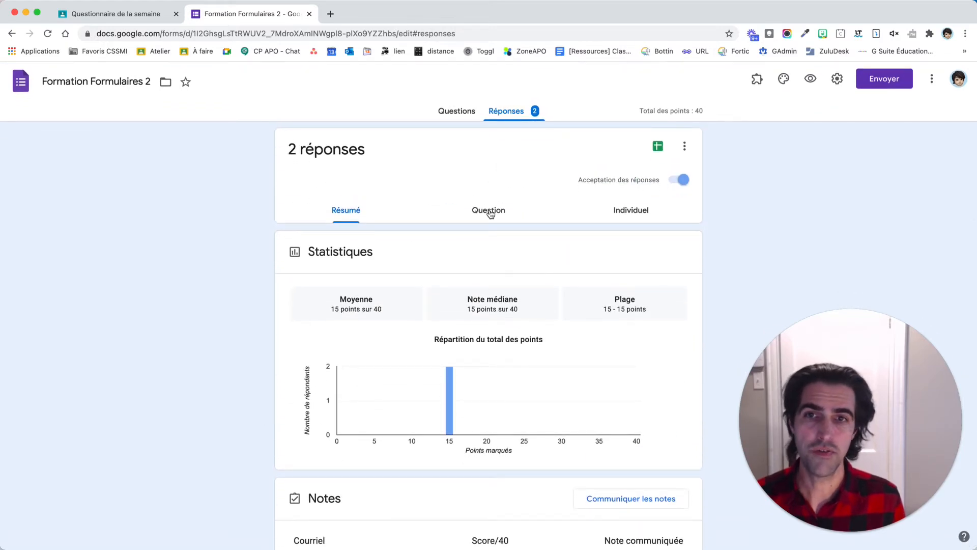
View the responses question by question, going from the first question through to "Écris une phrase interrogative".
left_click(490, 214)
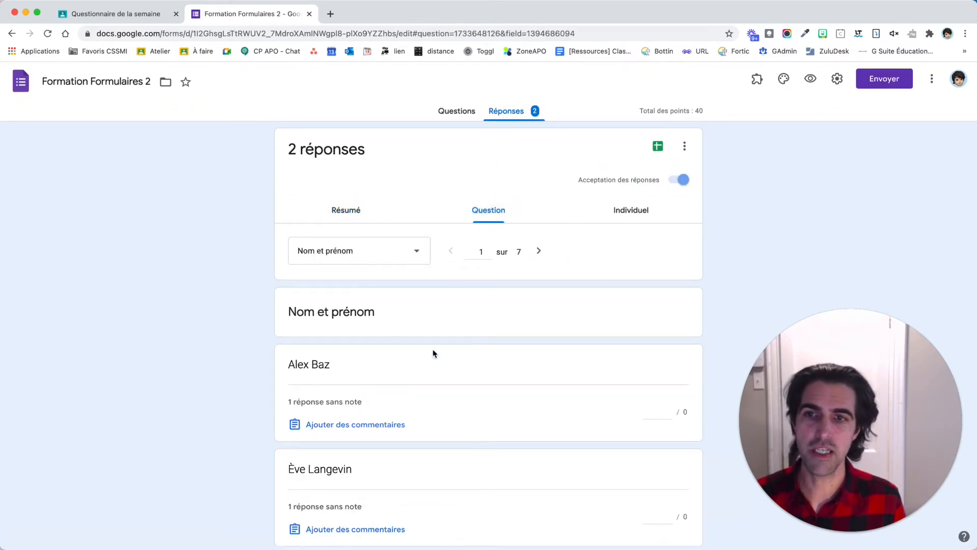
left_click(542, 251)
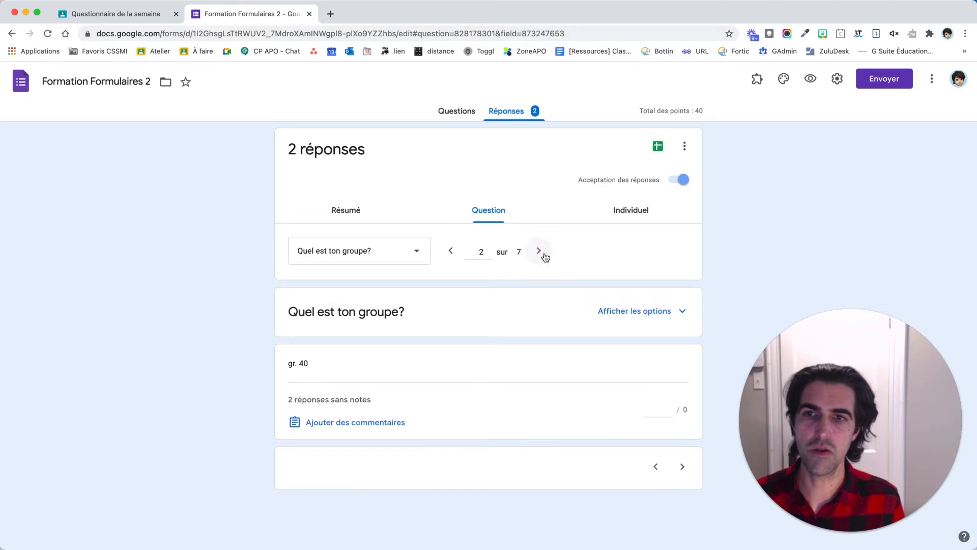
left_click(543, 253)
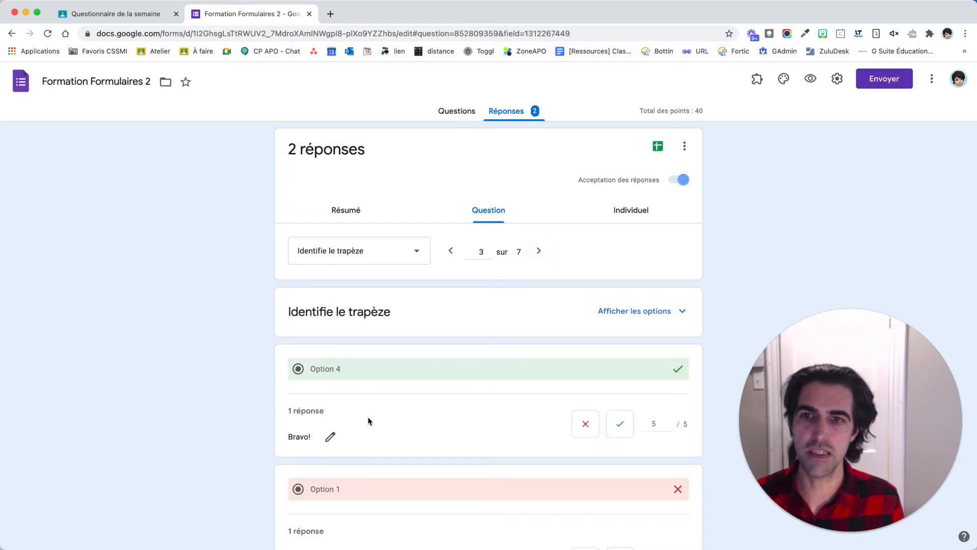
scroll(425, 419, "down", 5)
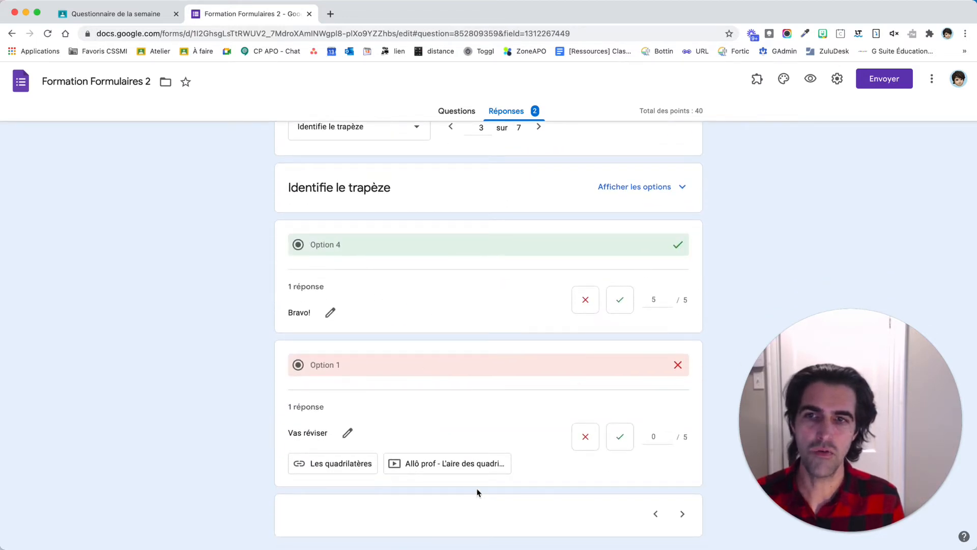
left_click(682, 515)
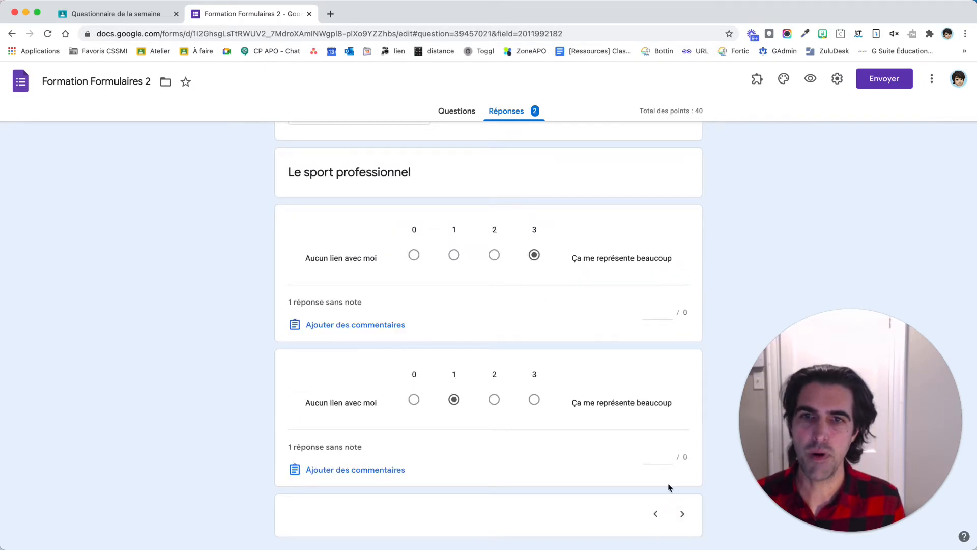
left_click(682, 515)
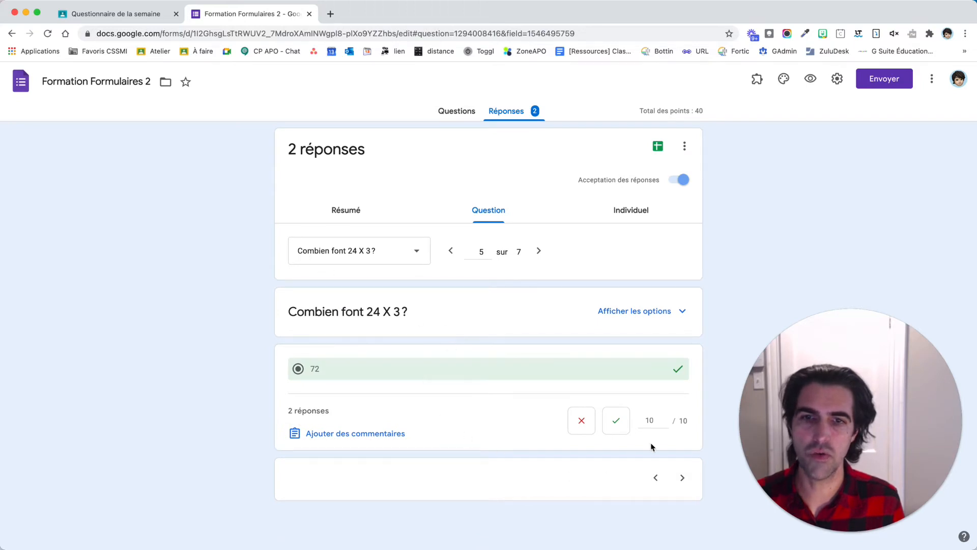
left_click(685, 480)
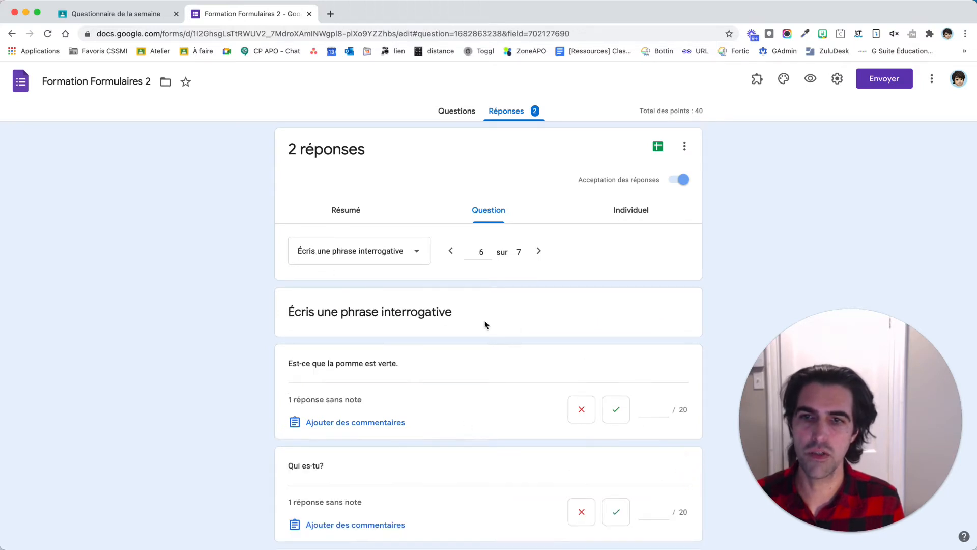
Grade "Est-ce que la pomme est verte." 10 out of 20, mark "Qui es-tu?" as correct, and save the grades.
scroll(479, 324, "down", 3)
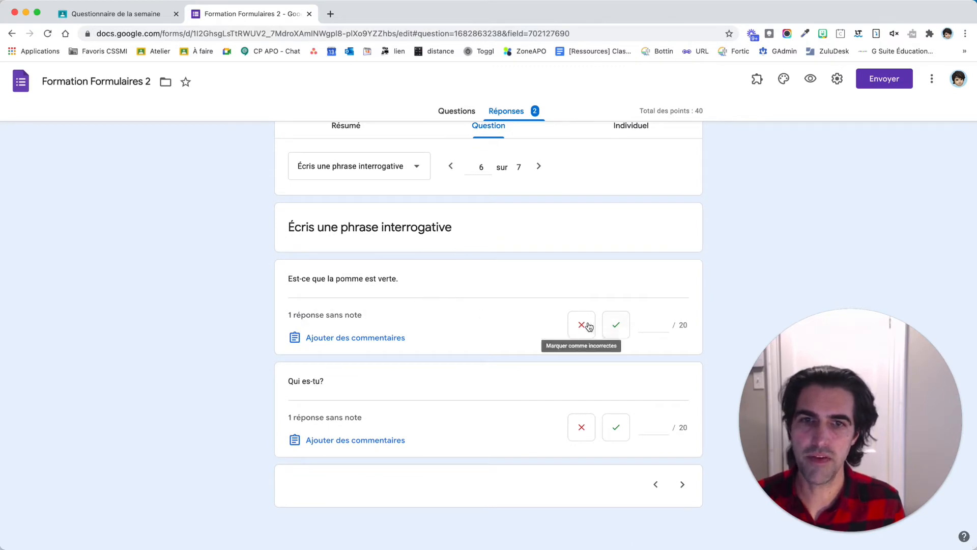
left_click(655, 323)
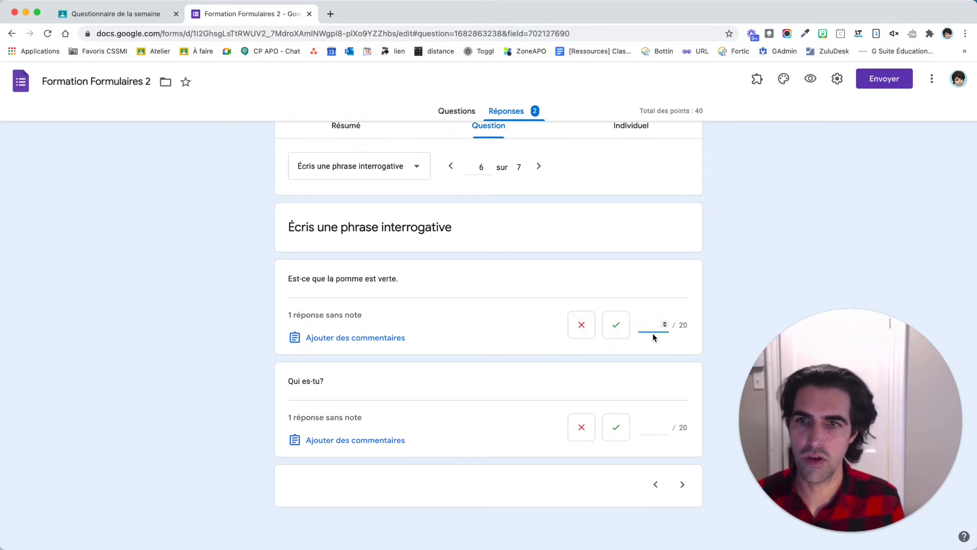
type("10")
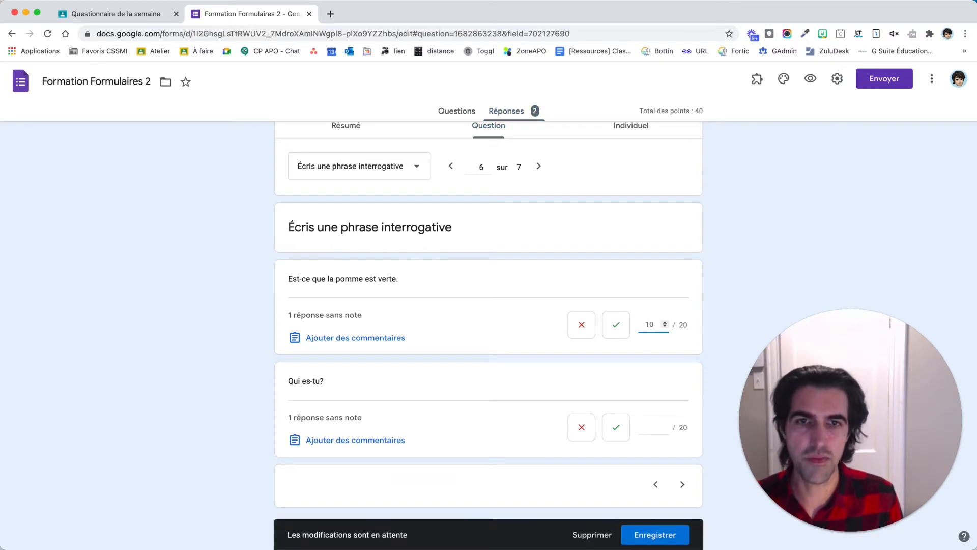
left_click(616, 428)
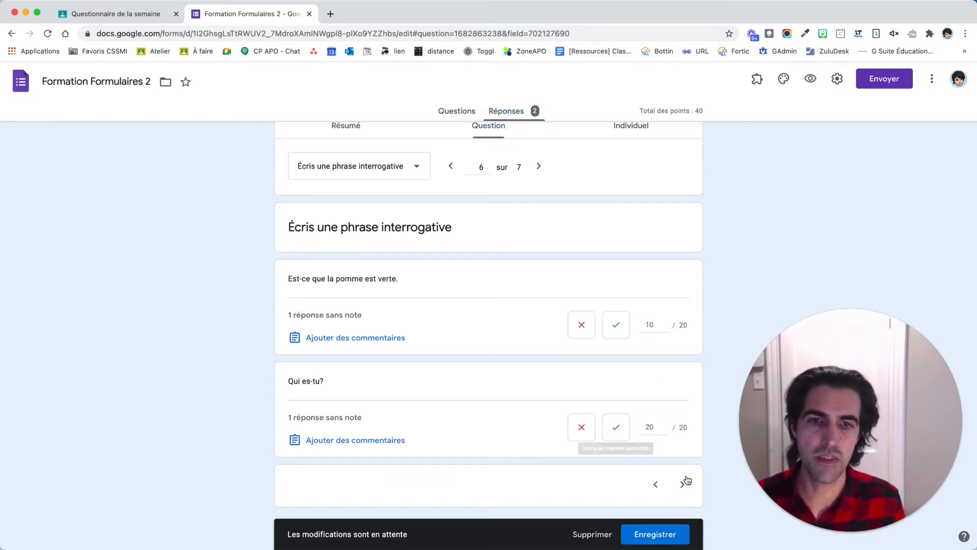
left_click(667, 536)
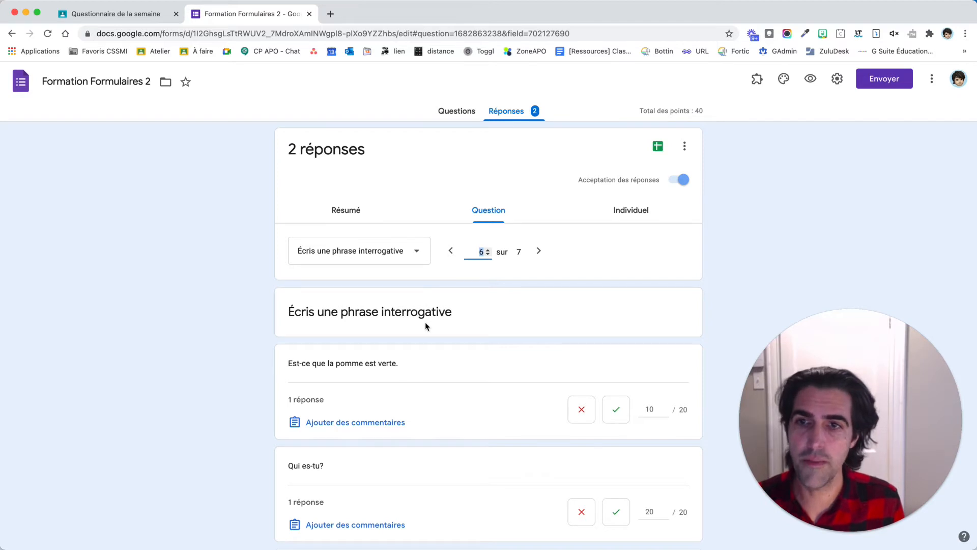
Mark the answer 125 to the "Racine carrée" question as incorrect and save the grade.
scroll(351, 380, "down", 3)
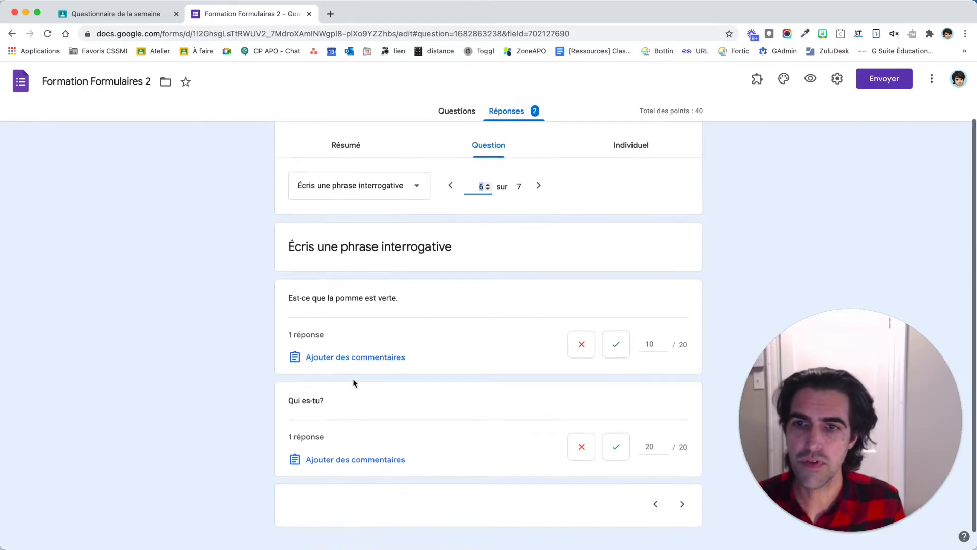
left_click(538, 180)
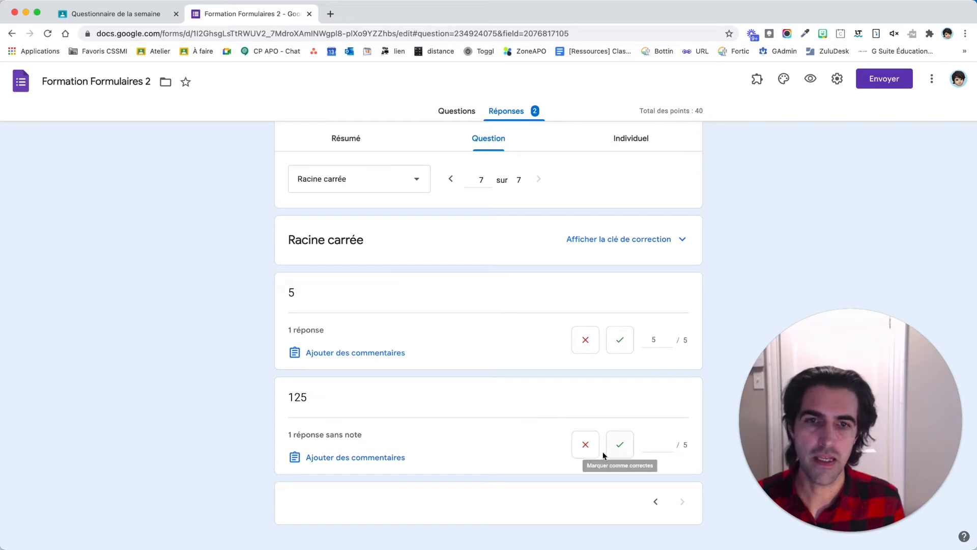
left_click(585, 447)
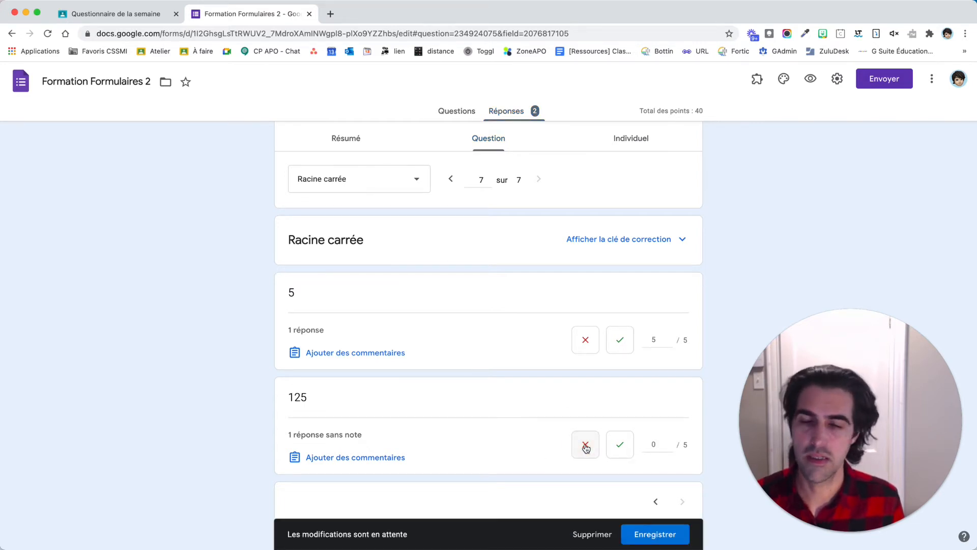
left_click(671, 543)
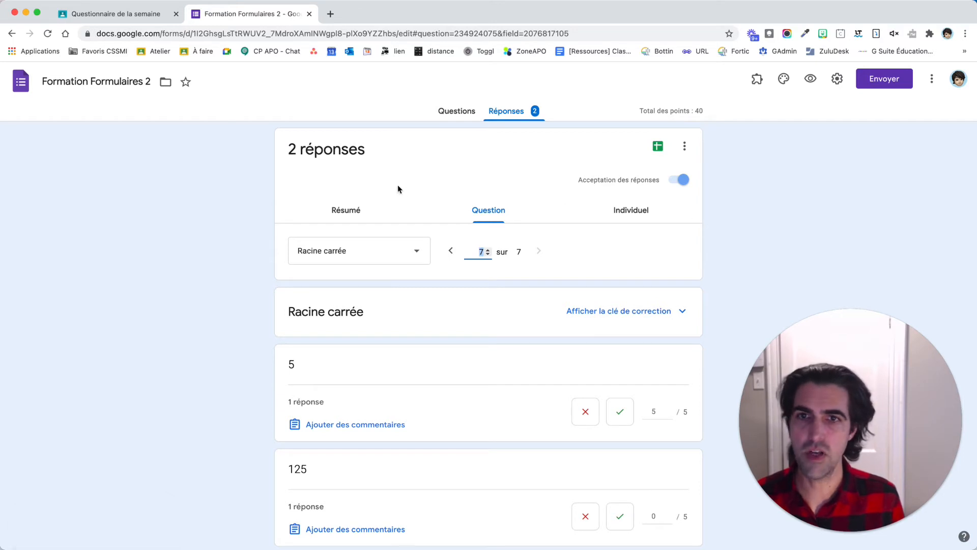
Check the response summary for the updated statistics, student scores and grade release status.
left_click(349, 209)
scroll(224, 347, "down", 4)
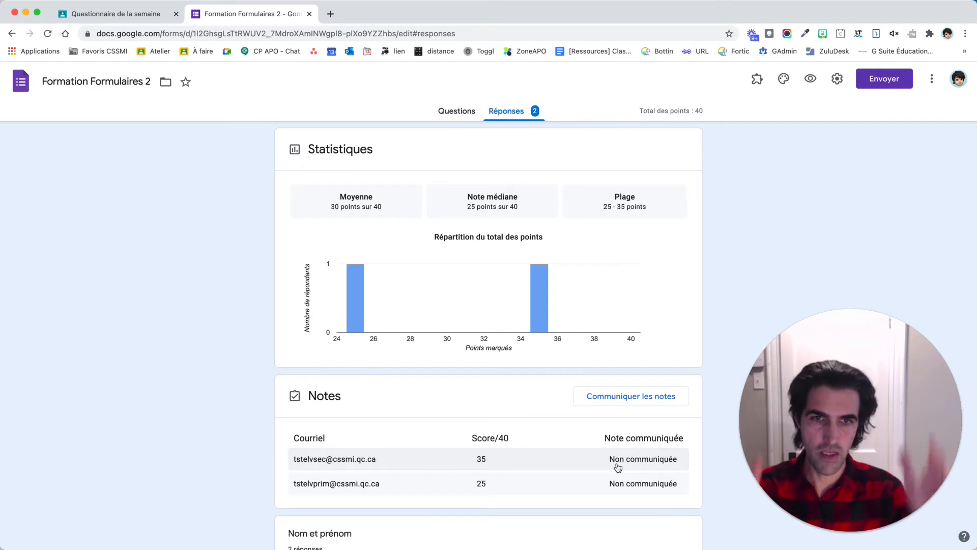
scroll(656, 196, "up", 3)
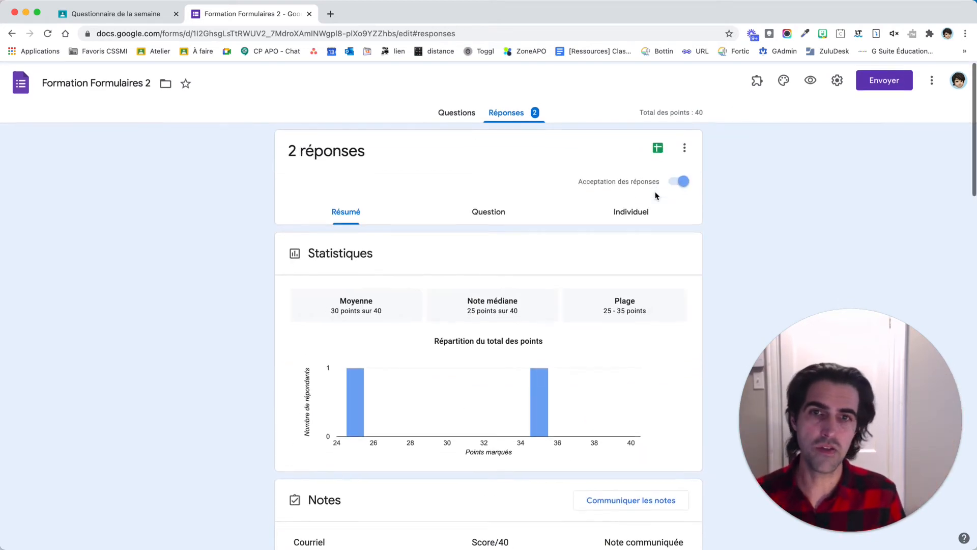
Review the first student's individual response from start to end, including the score and feedback for each question.
left_click(630, 212)
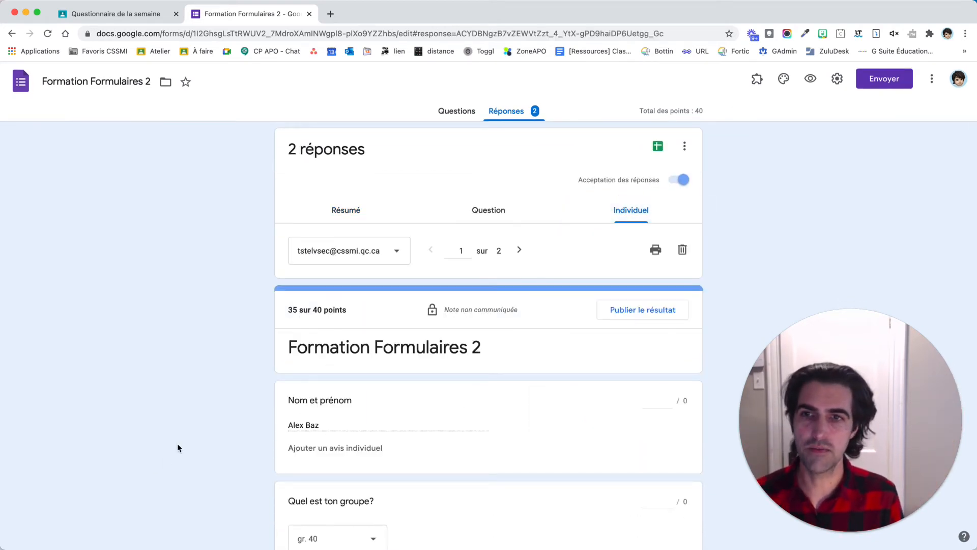
scroll(177, 445, "down", 3)
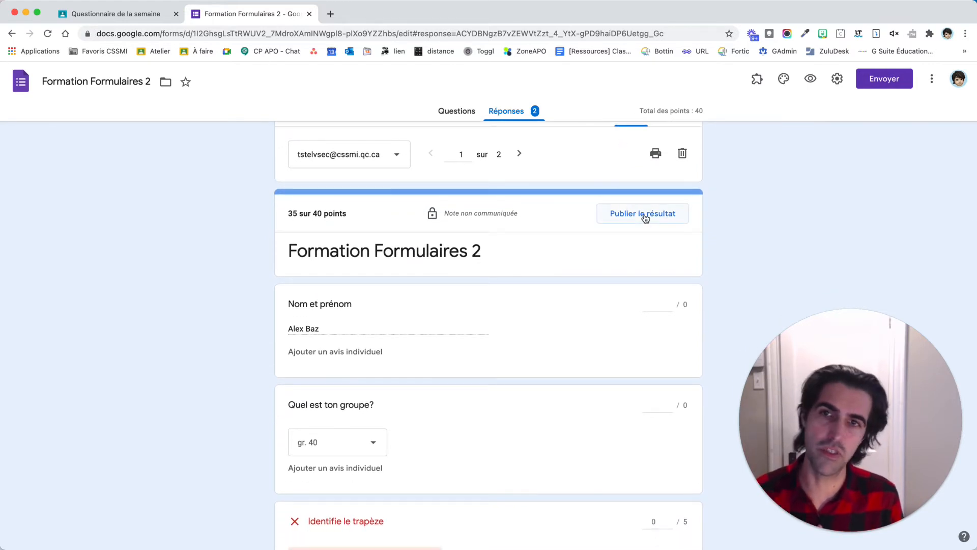
scroll(645, 218, "down", 15)
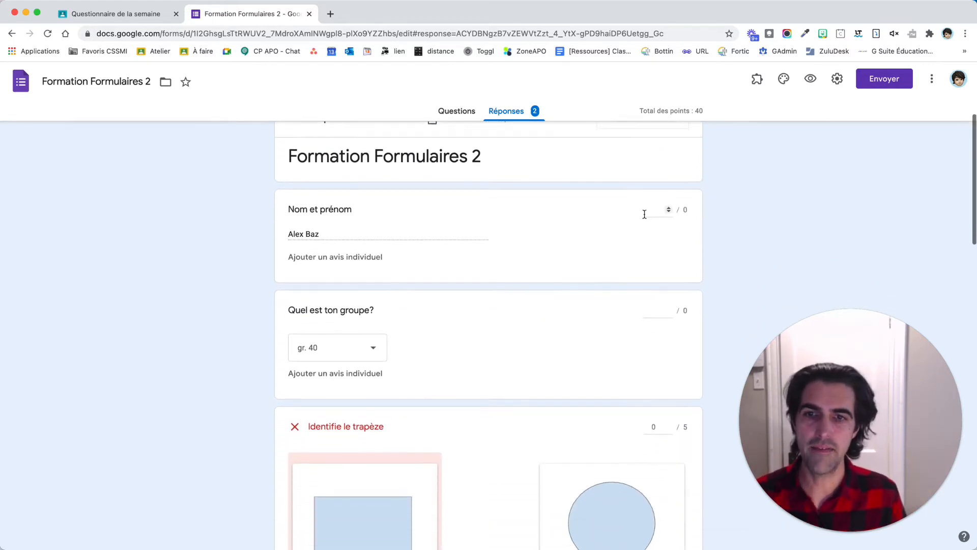
scroll(645, 218, "down", 7)
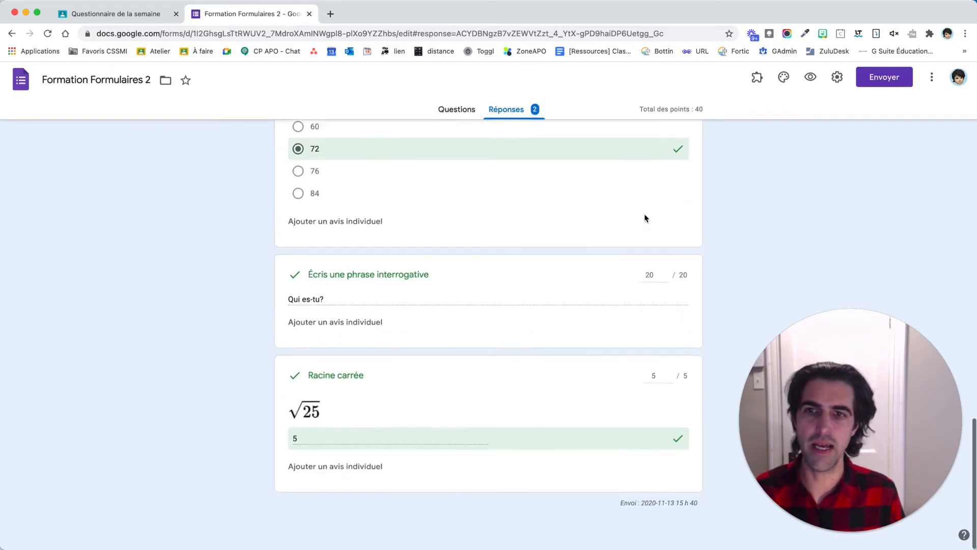
scroll(646, 218, "up", 3)
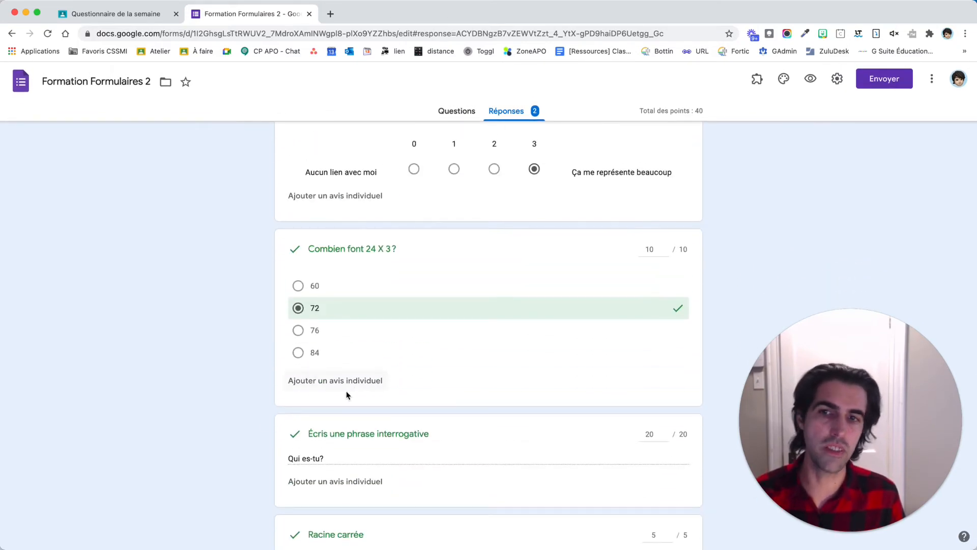
scroll(346, 395, "up", 8)
scroll(345, 395, "up", 12)
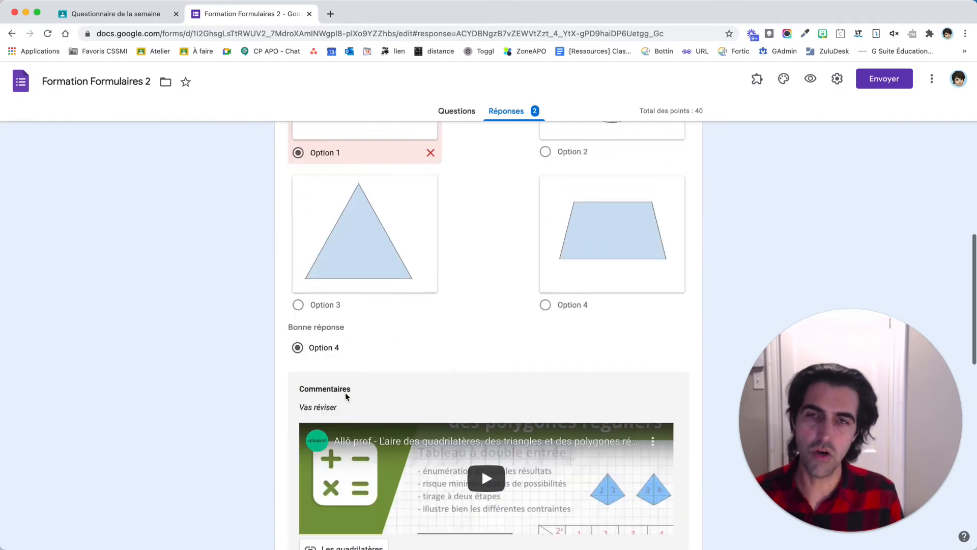
scroll(623, 172, "up", 3)
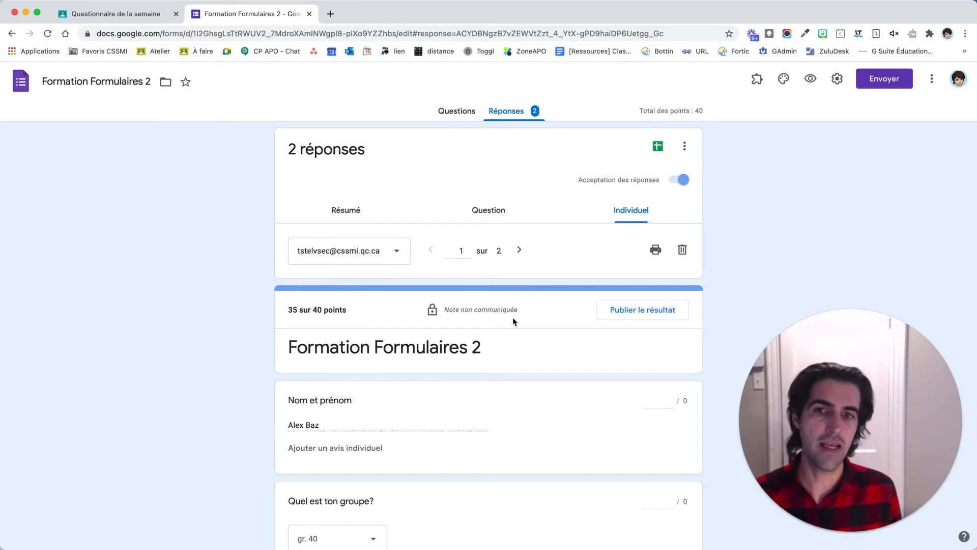
Release the first student's grade by email with the message "Voici ta note.", leaving the other respondent unselected.
left_click(638, 312)
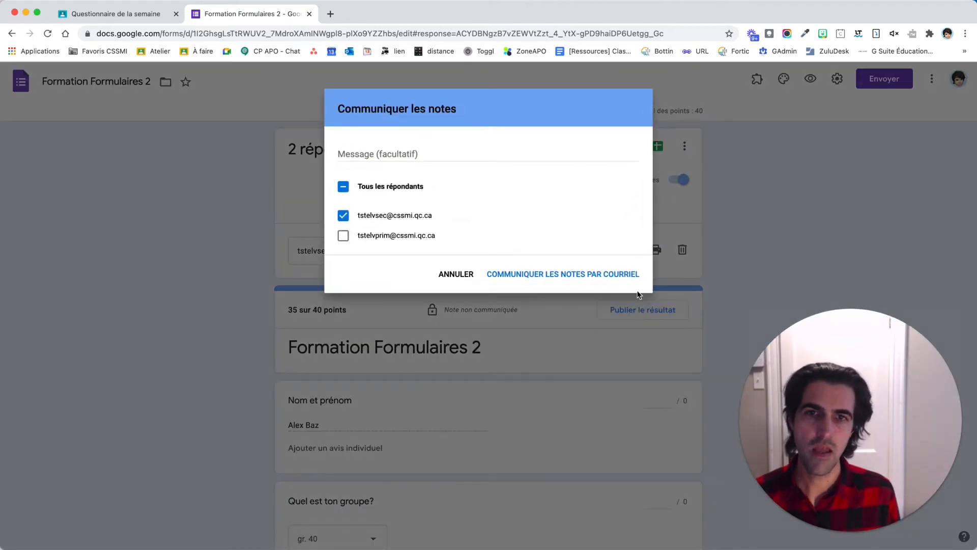
left_click(375, 154)
type("Voici")
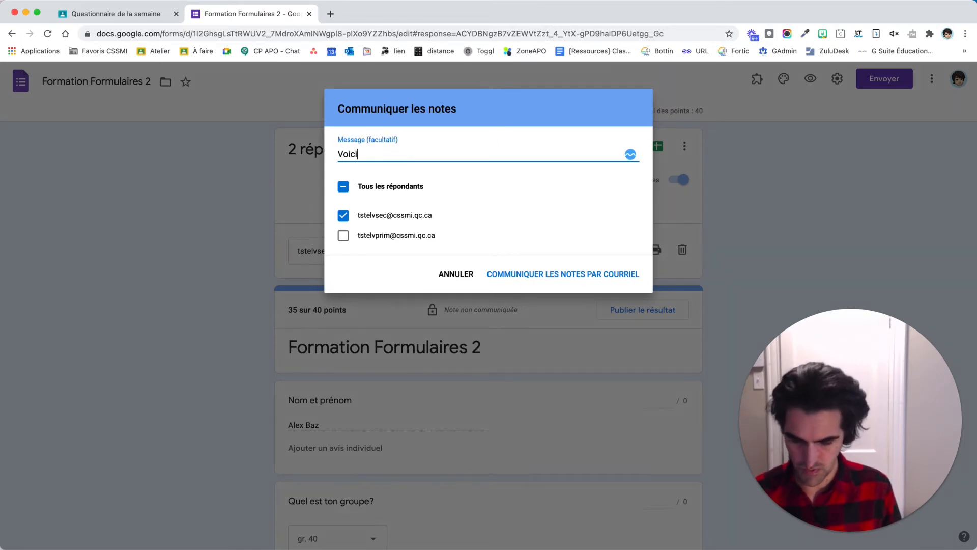
type(" ta note")
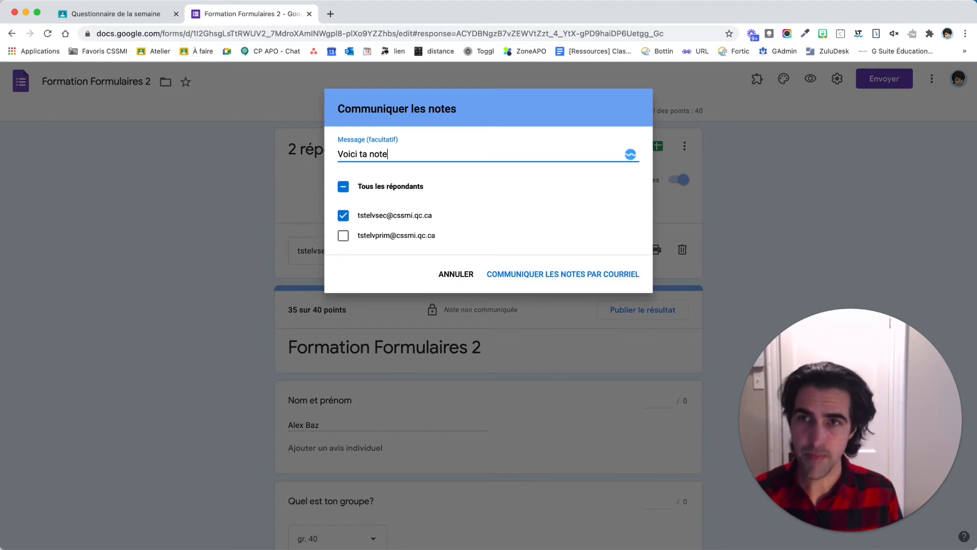
type(".")
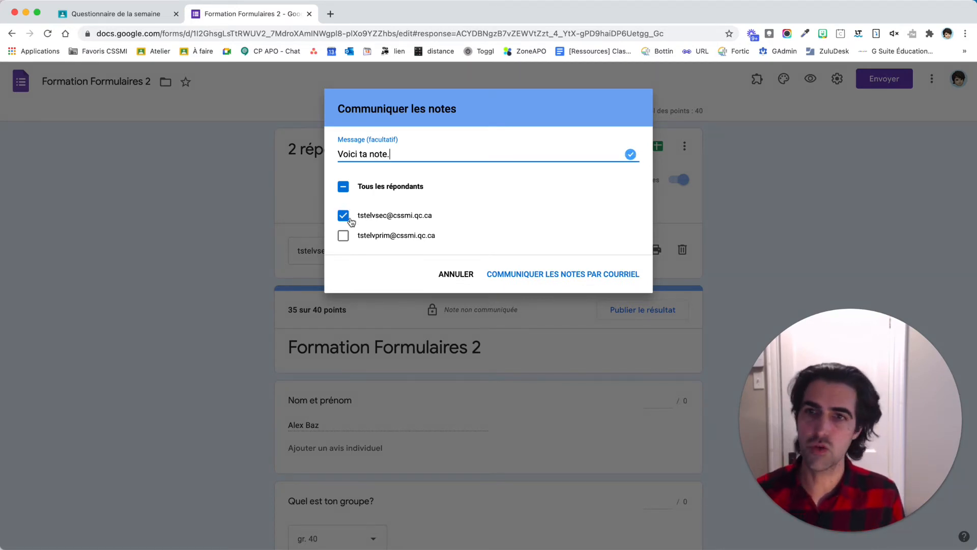
left_click(345, 237)
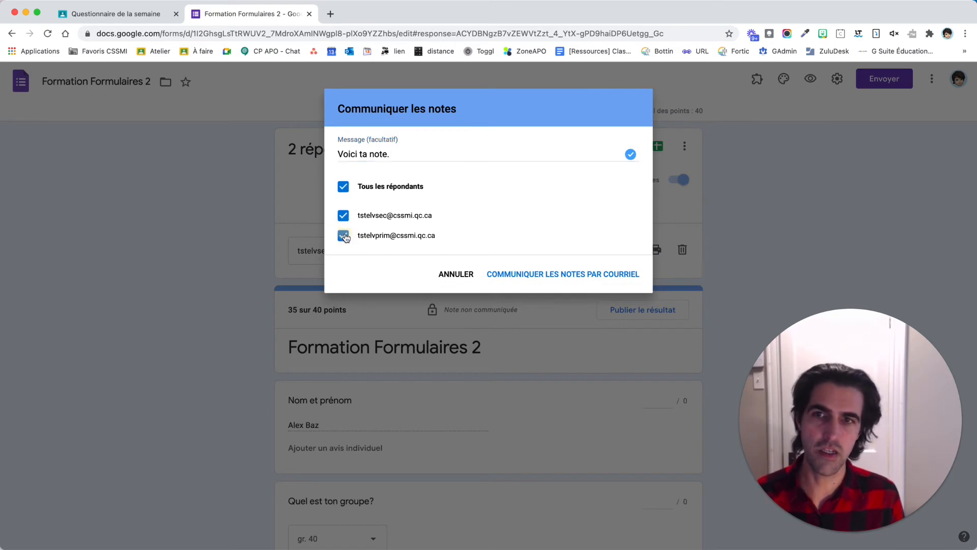
left_click(346, 237)
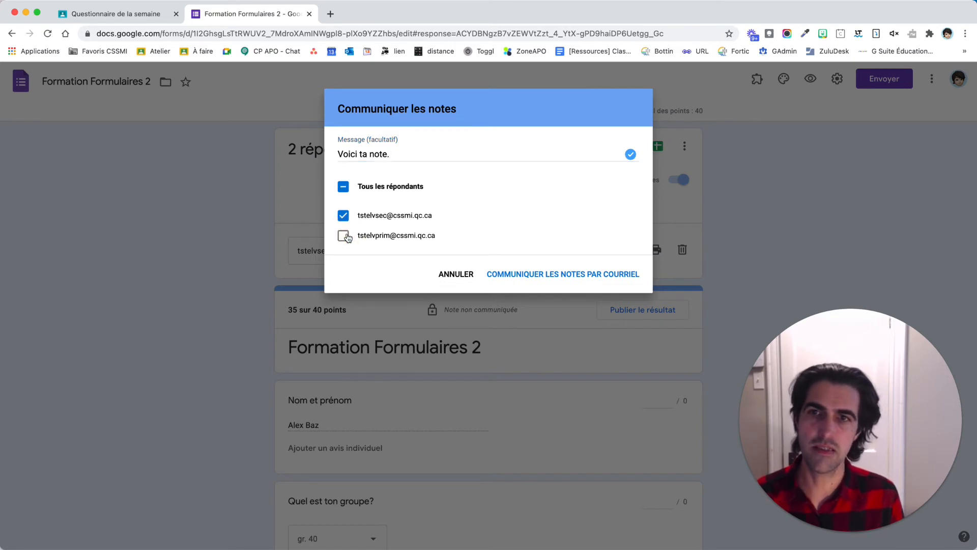
left_click(550, 278)
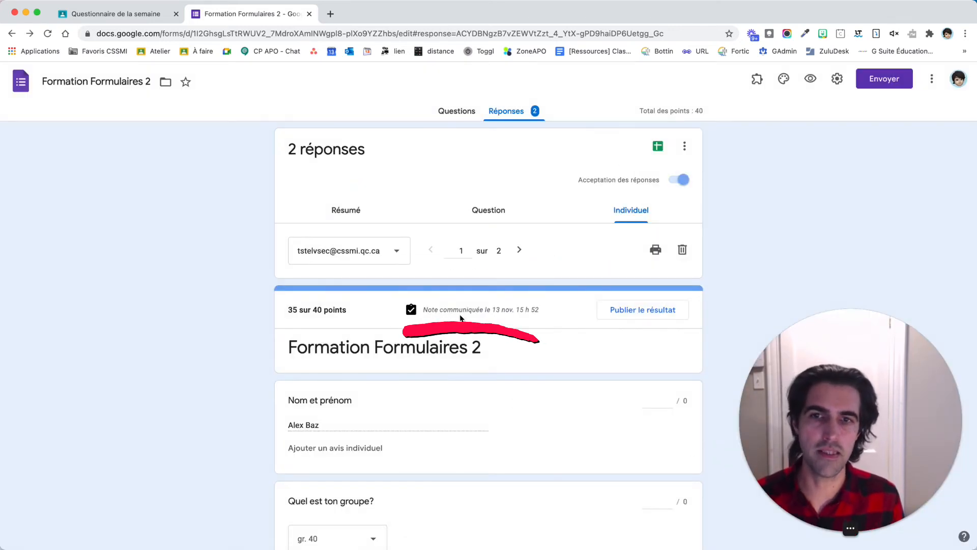
Check each student's grade release status in the response summary and return to the question-by-question view.
left_click(350, 215)
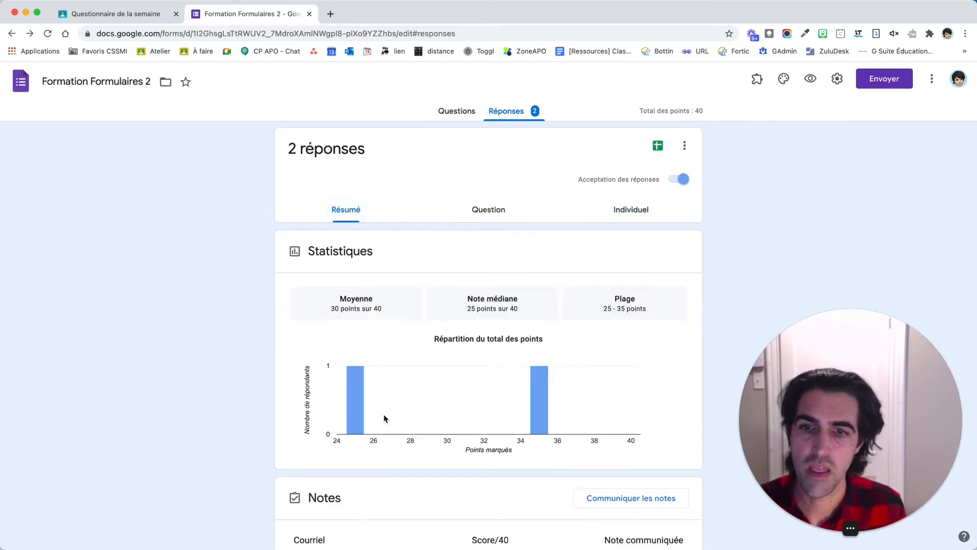
scroll(384, 418, "down", 4)
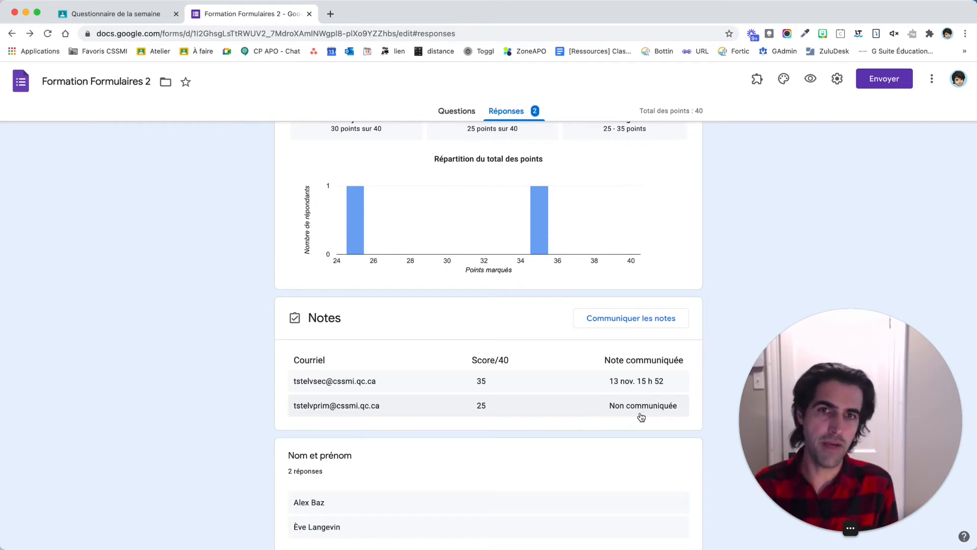
scroll(642, 417, "up", 4)
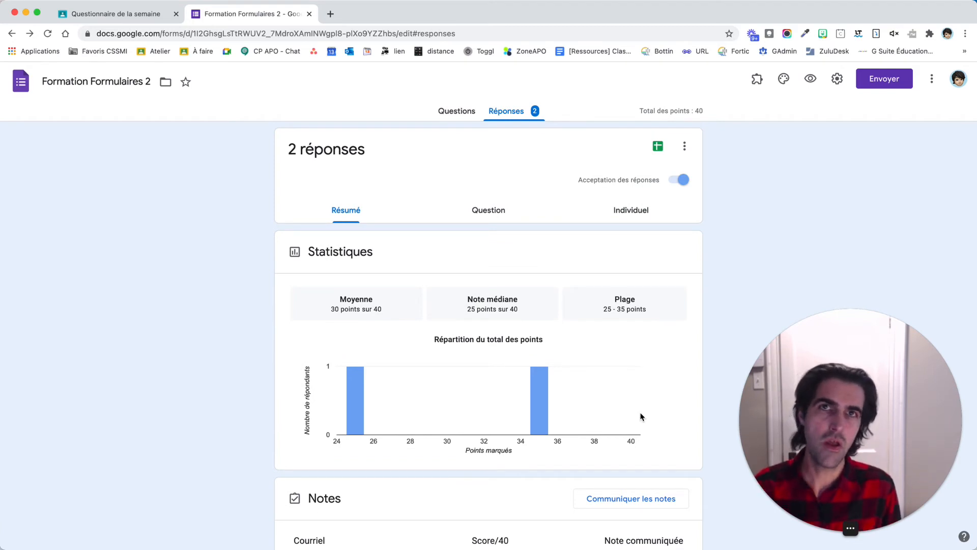
scroll(641, 417, "down", 10)
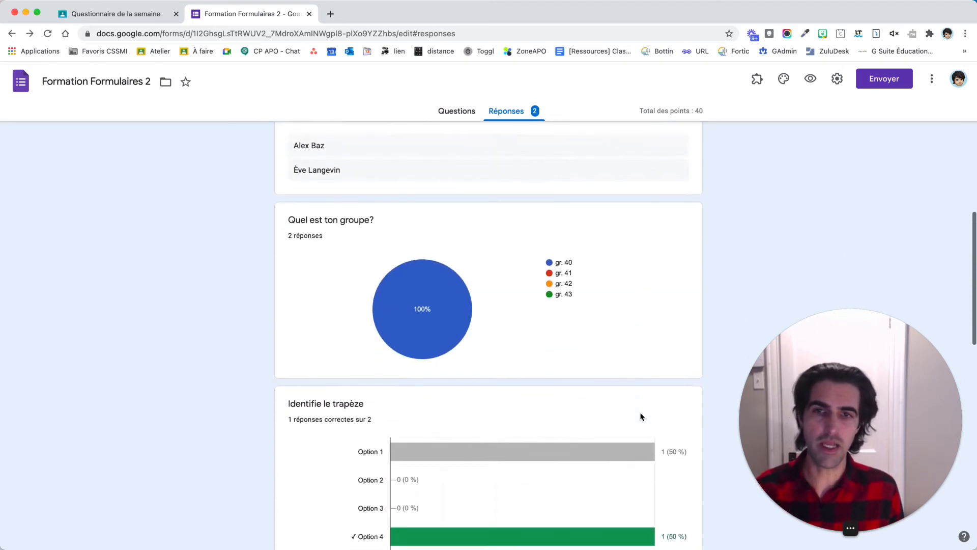
scroll(640, 414, "up", 10)
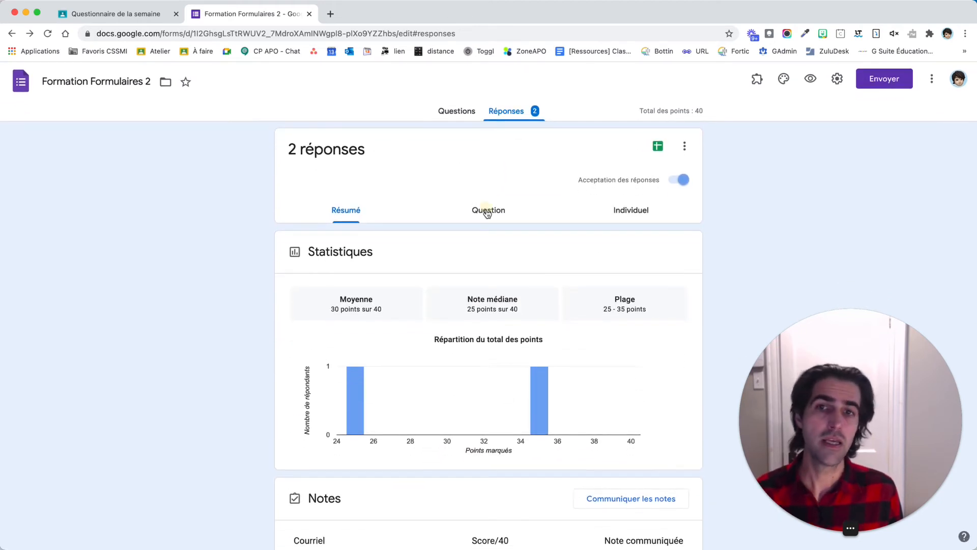
left_click(487, 213)
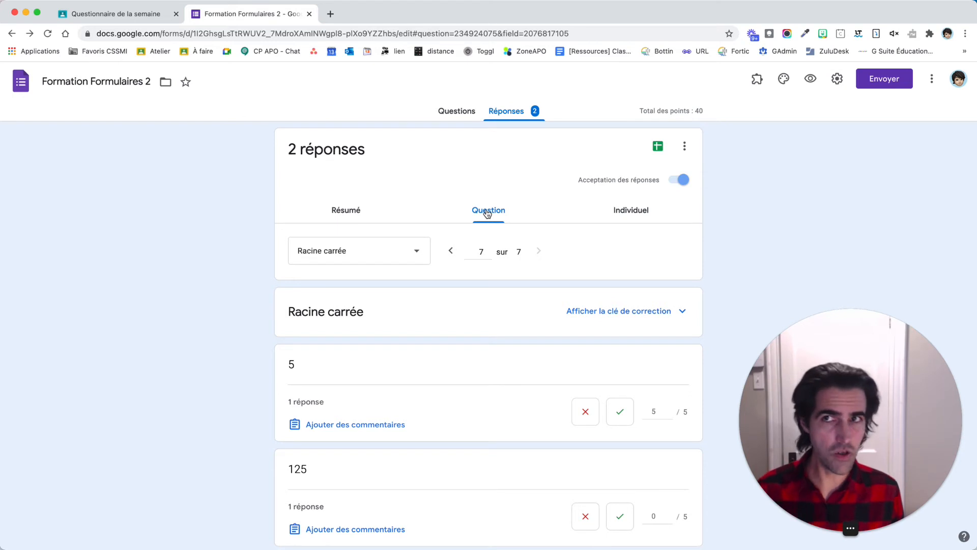
Switch to the Classroom assignment "Questionnaire de la semaine" and import the form grades again, overwriting the existing ones.
left_click(136, 19)
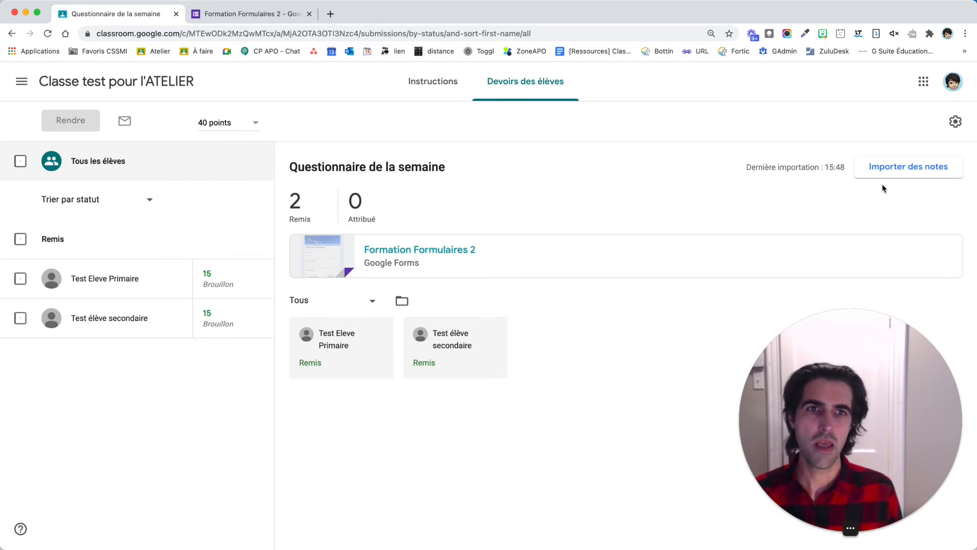
left_click(906, 168)
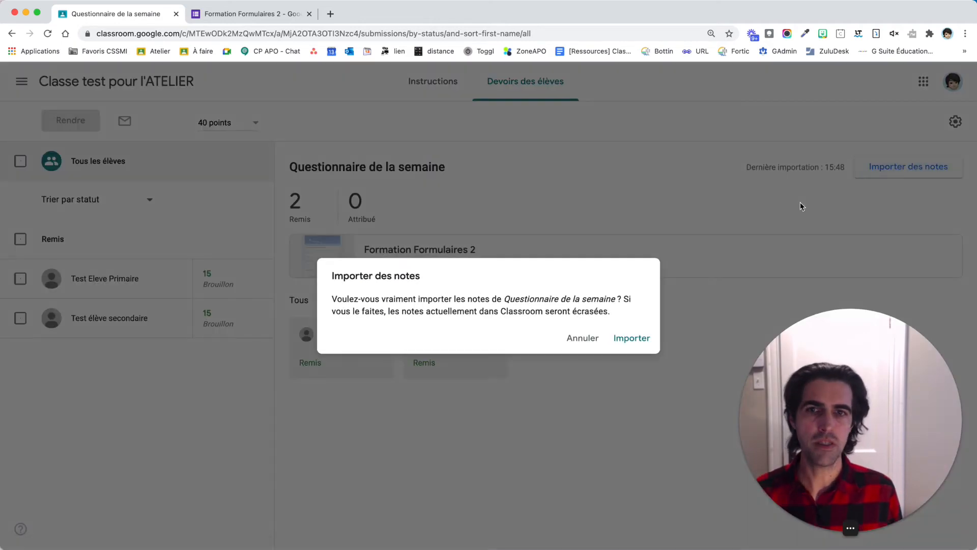
left_click(633, 337)
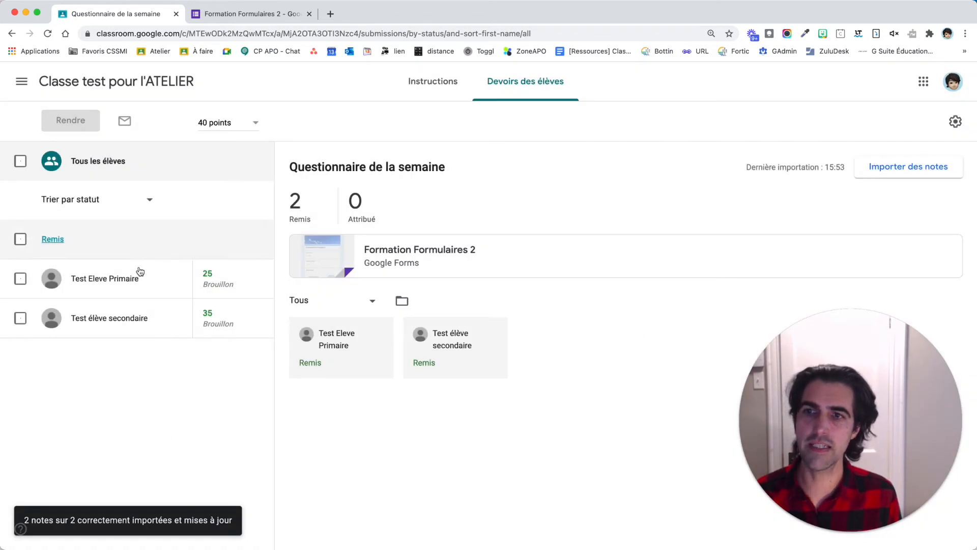
Switch back to the form and compare the students' scores and release status in the response summary.
left_click(255, 13)
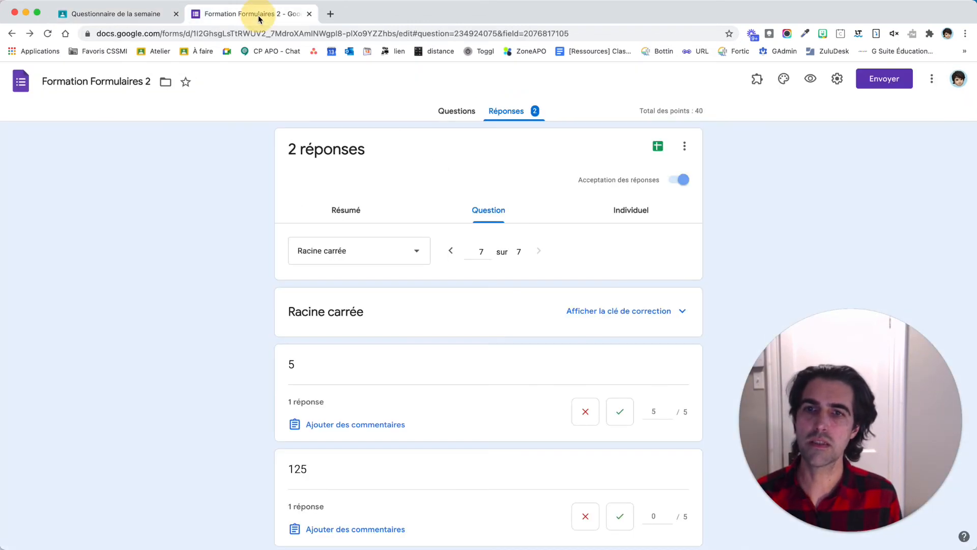
left_click(360, 218)
scroll(458, 424, "down", 3)
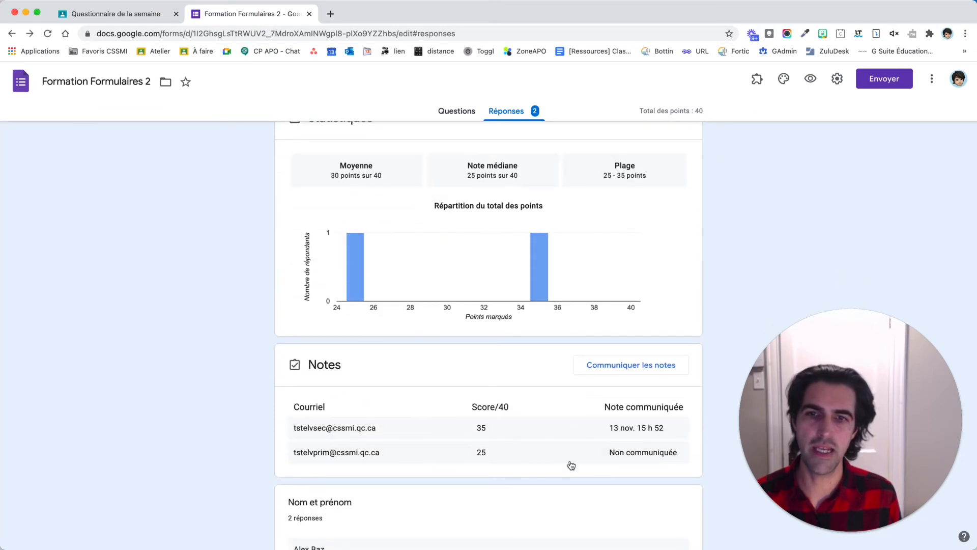
Switch to the Classroom assignment "Questionnaire de la semaine", view each student's draft grade and return the work to both students.
left_click(135, 14)
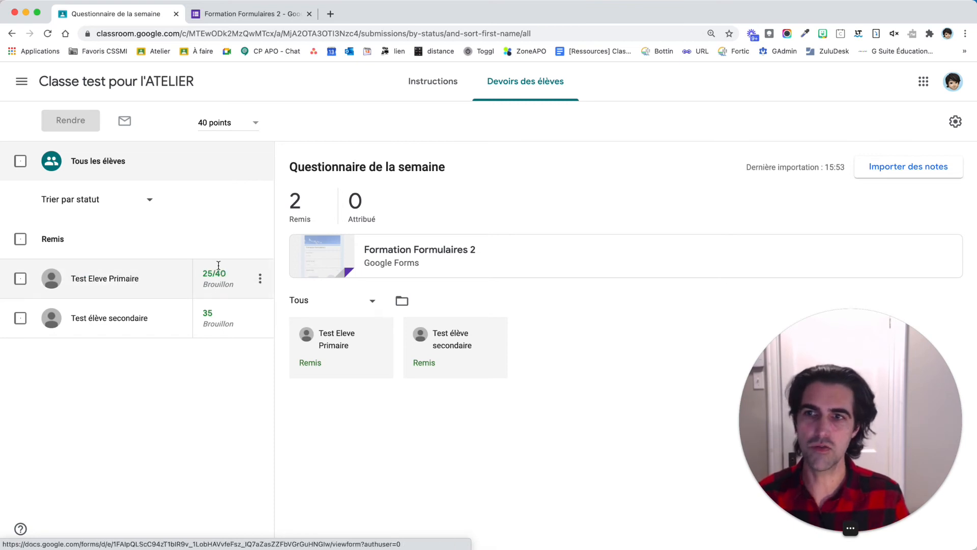
left_click(114, 279)
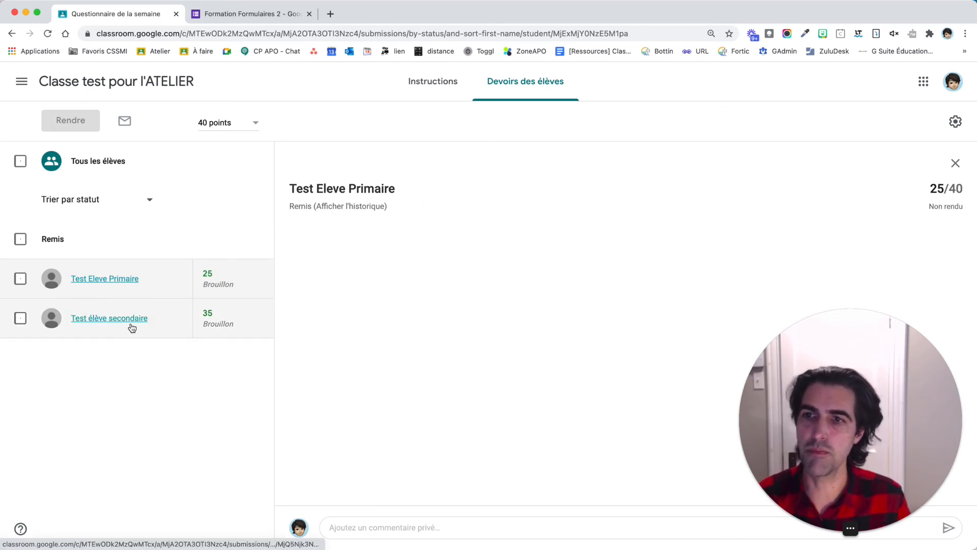
left_click(130, 323)
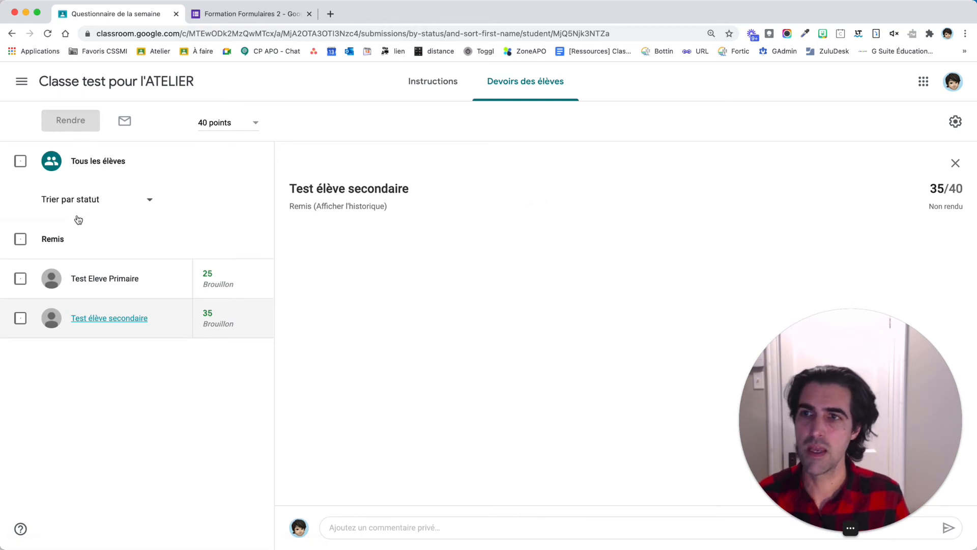
left_click(20, 238)
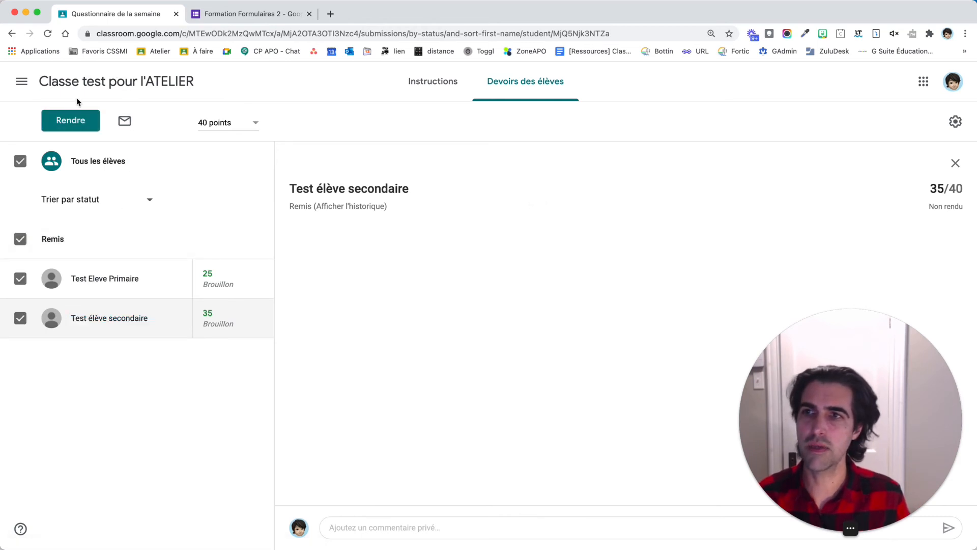
left_click(72, 122)
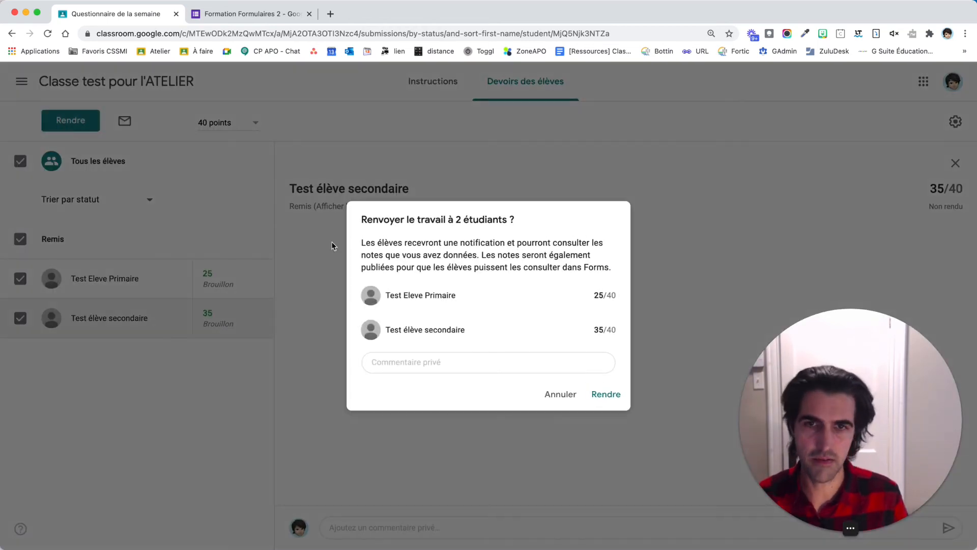
left_click(604, 395)
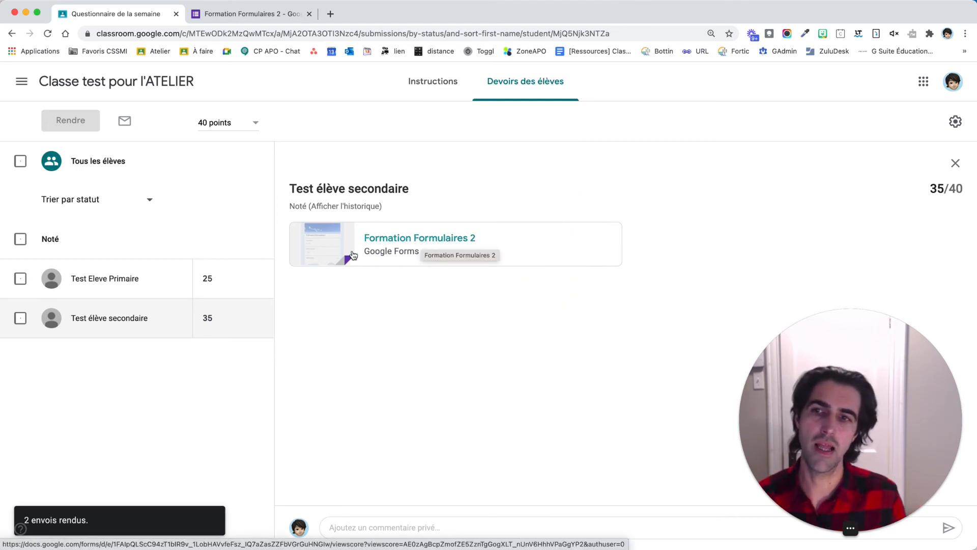
Open the secondary student's returned form "Formation Formulaires 2", review the corrected answers and feedback, and close it.
left_click(426, 242)
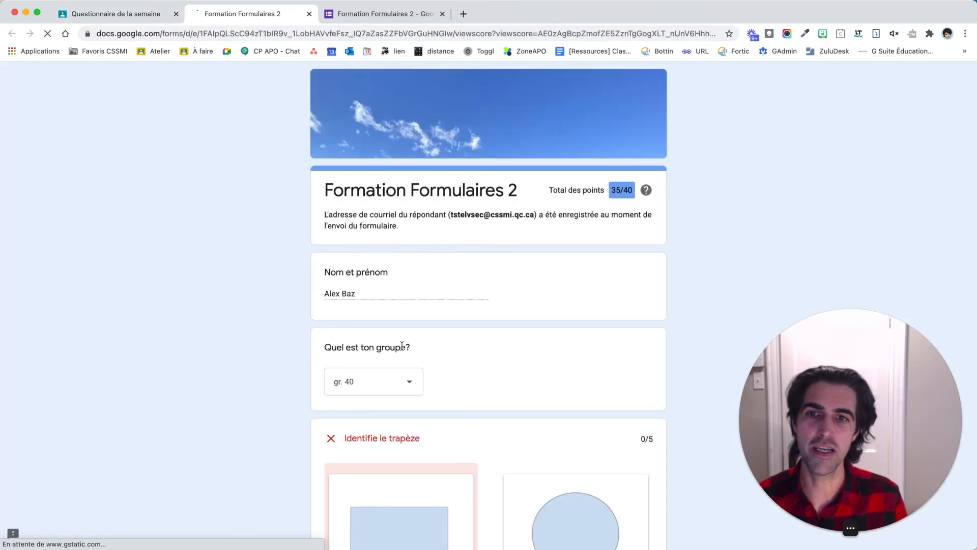
scroll(401, 346, "down", 20)
scroll(402, 346, "up", 20)
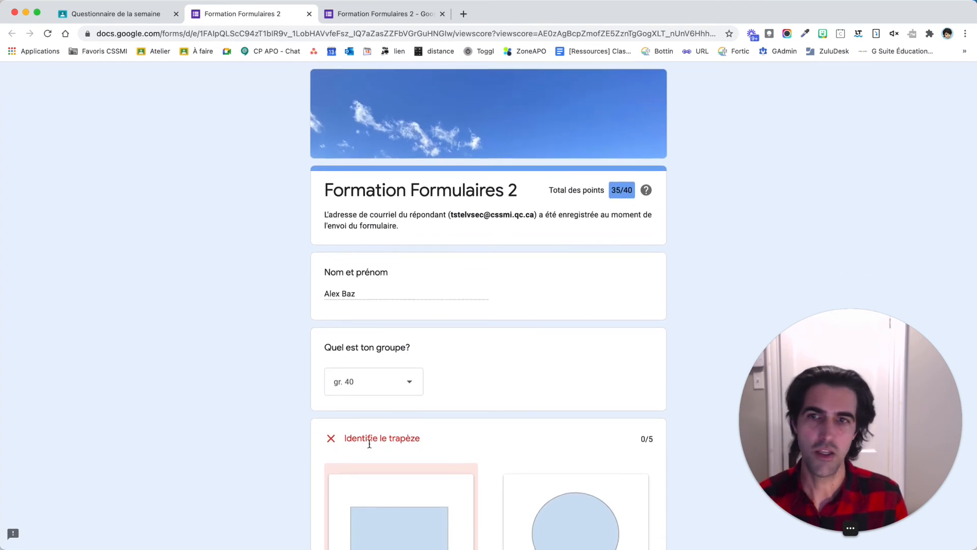
scroll(479, 418, "down", 7)
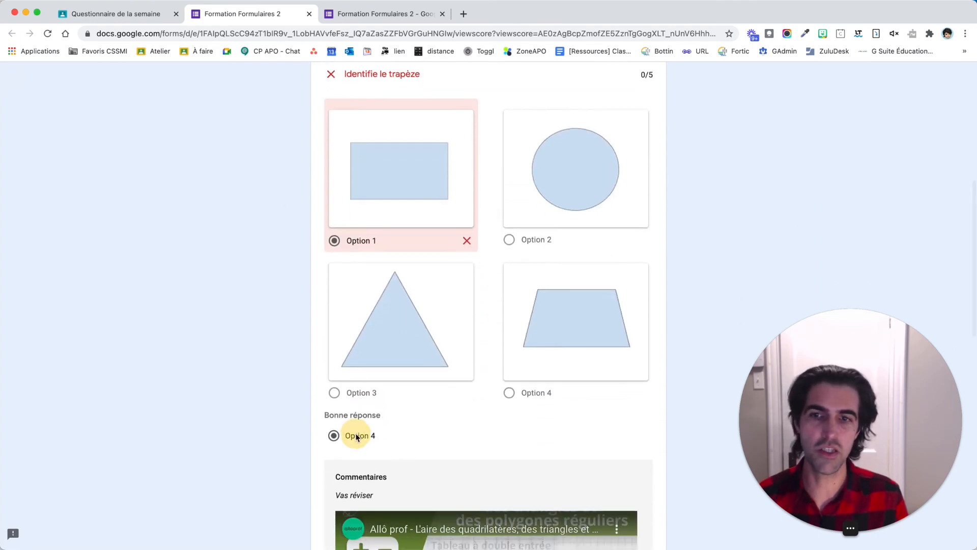
scroll(373, 418, "down", 9)
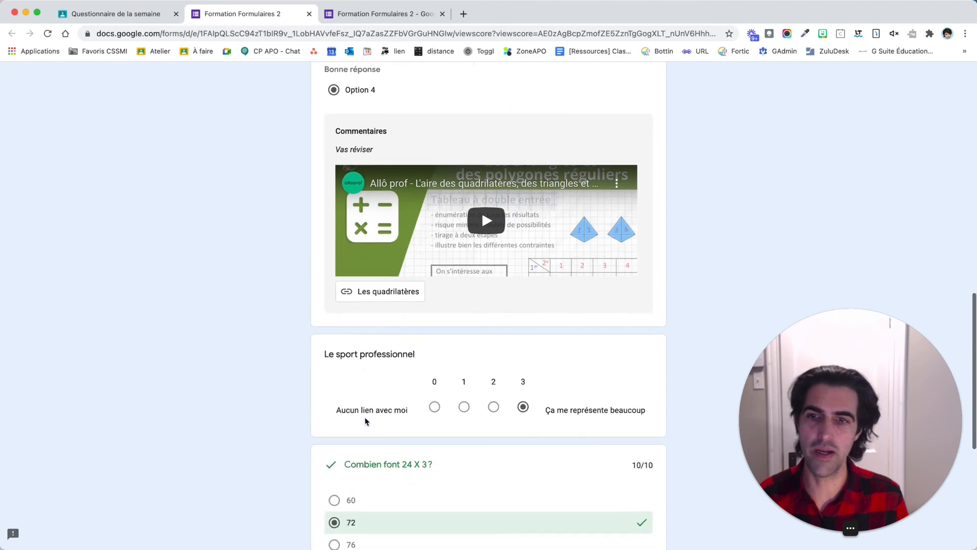
scroll(365, 422, "up", 17)
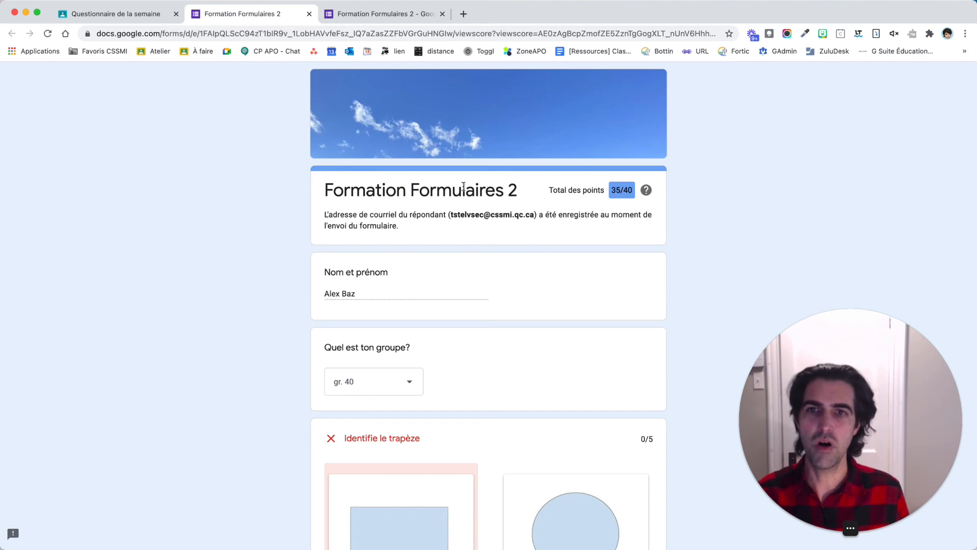
scroll(500, 281, "down", 1)
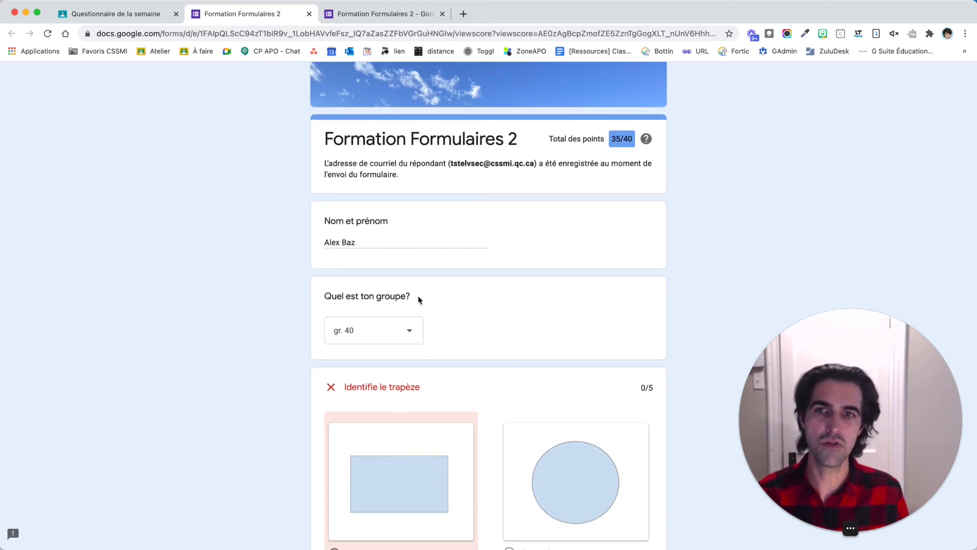
scroll(436, 344, "down", 5)
scroll(435, 344, "down", 14)
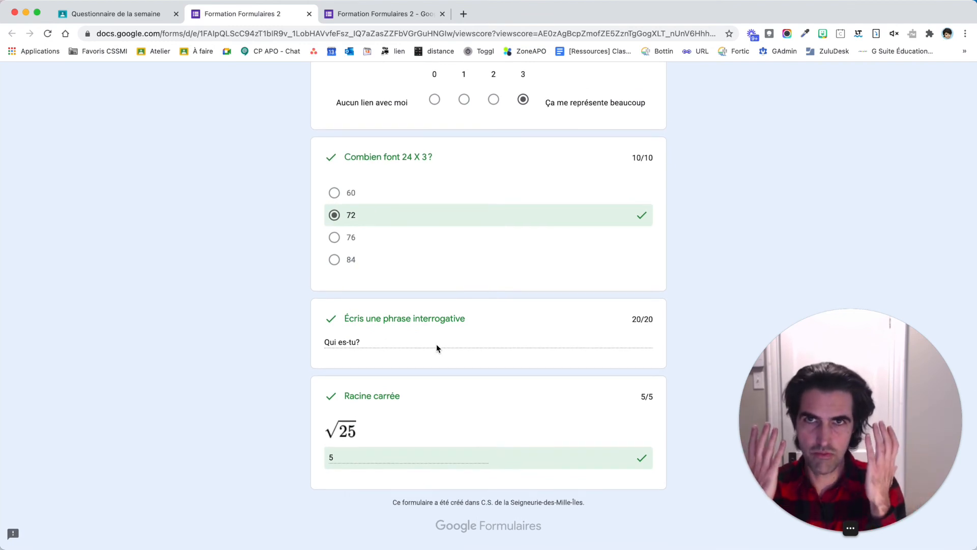
left_click(309, 14)
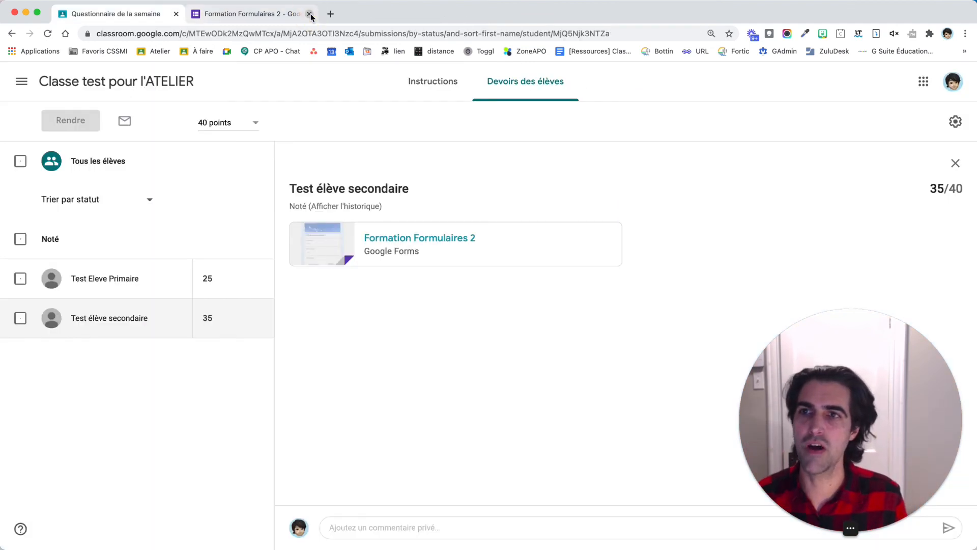
Open the primary student's returned form from the Classroom assignment and review the corrected answers through to the end.
left_click(102, 281)
left_click(410, 239)
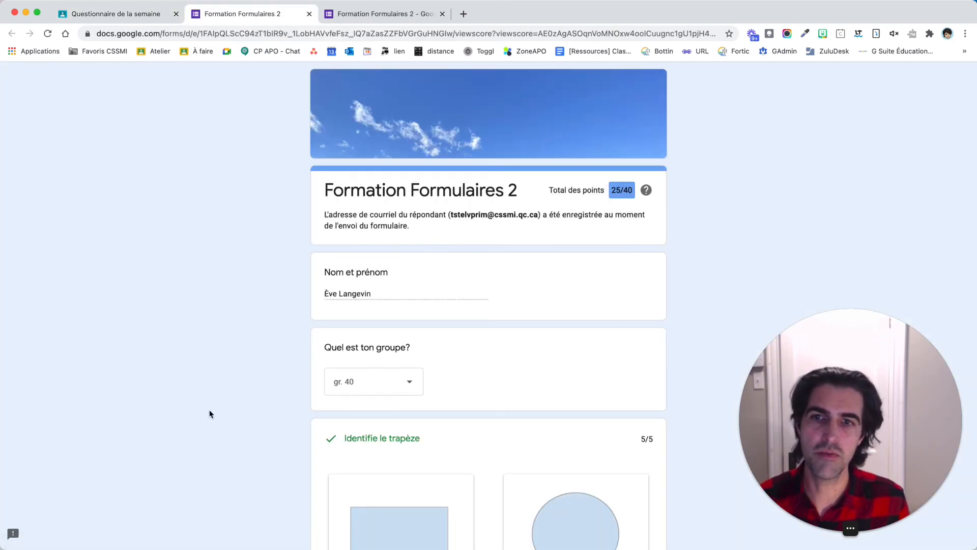
scroll(209, 414, "down", 20)
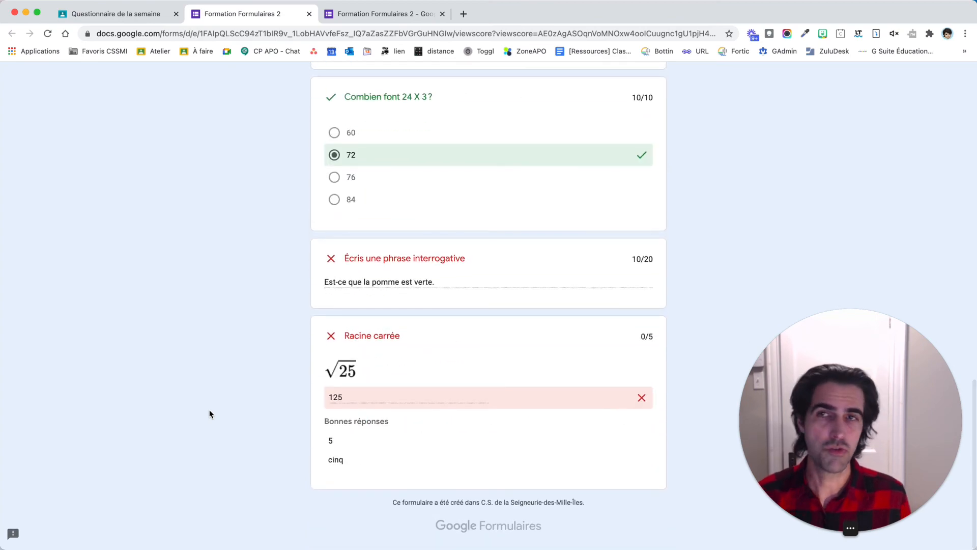
Show the individual responses in the form editor and compare them with the primary student's returned form.
left_click(372, 15)
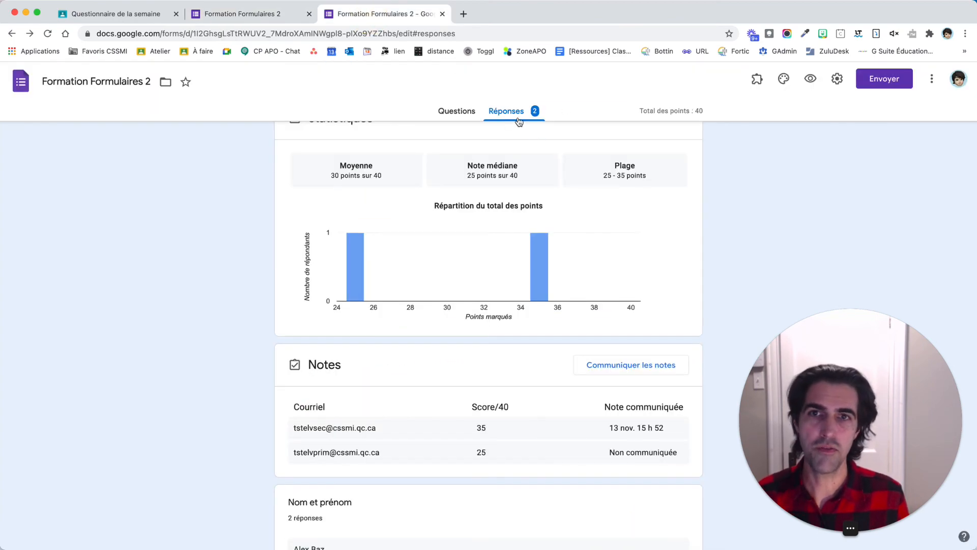
scroll(646, 188, "up", 5)
left_click(631, 210)
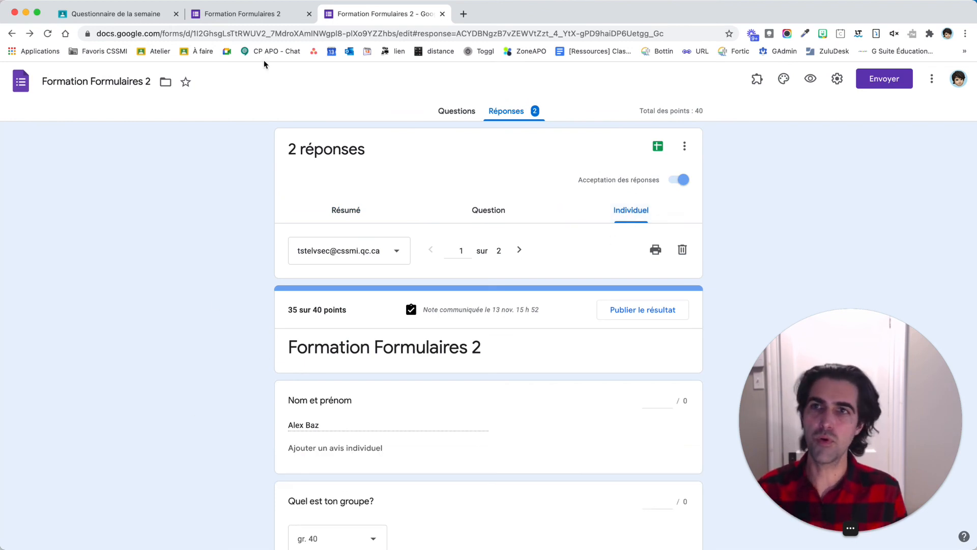
left_click(110, 13)
left_click(230, 15)
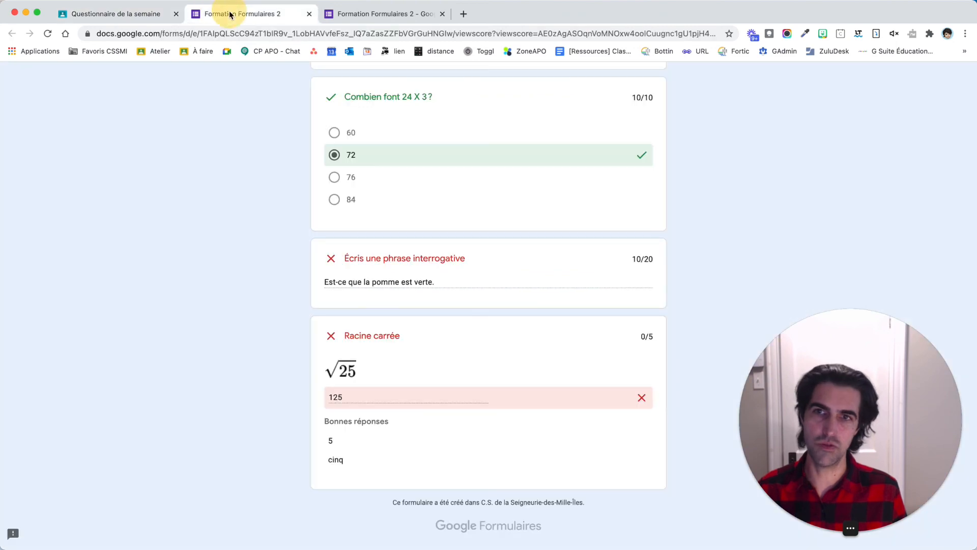
scroll(236, 291, "up", 20)
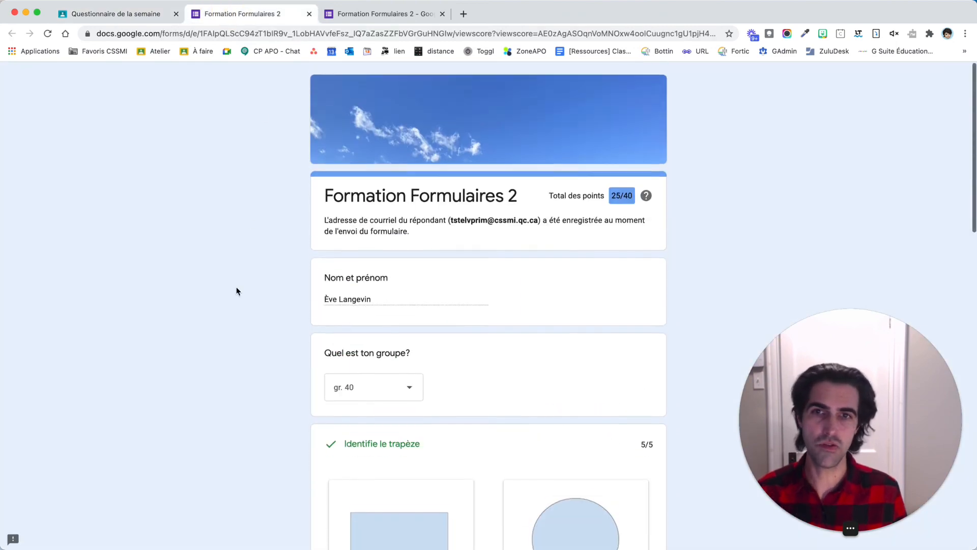
Go back and forth between the Classroom assignment and the form editor to inspect the response management options, ending in Classroom.
left_click(122, 15)
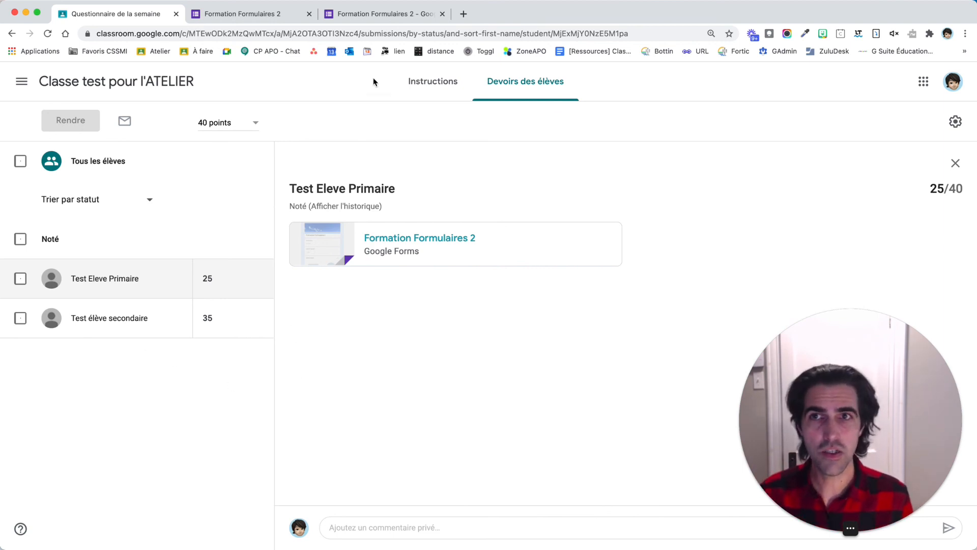
left_click(350, 13)
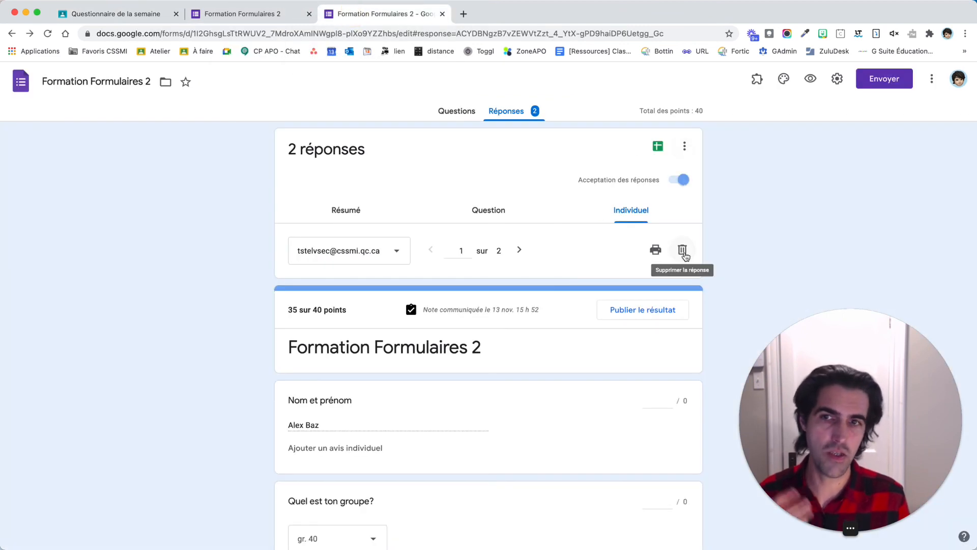
left_click(684, 146)
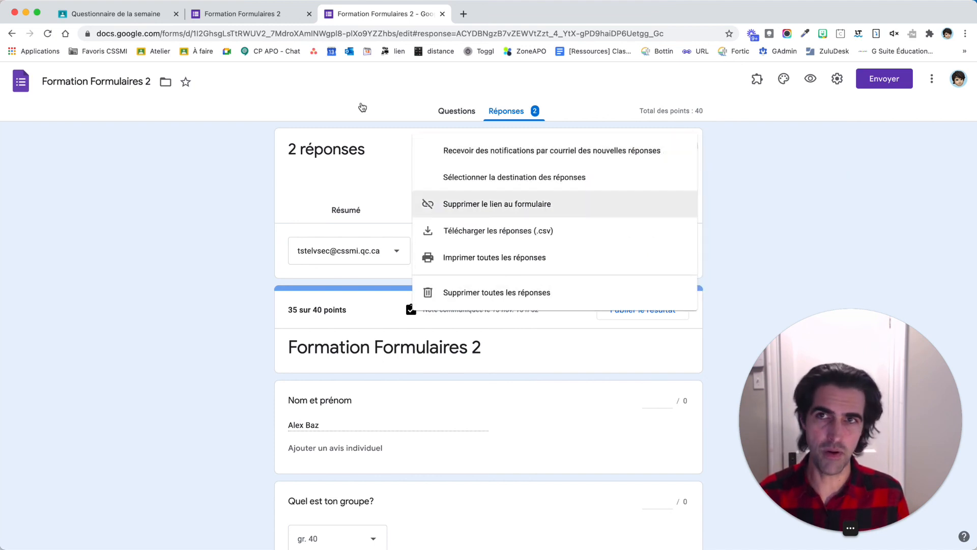
left_click(124, 17)
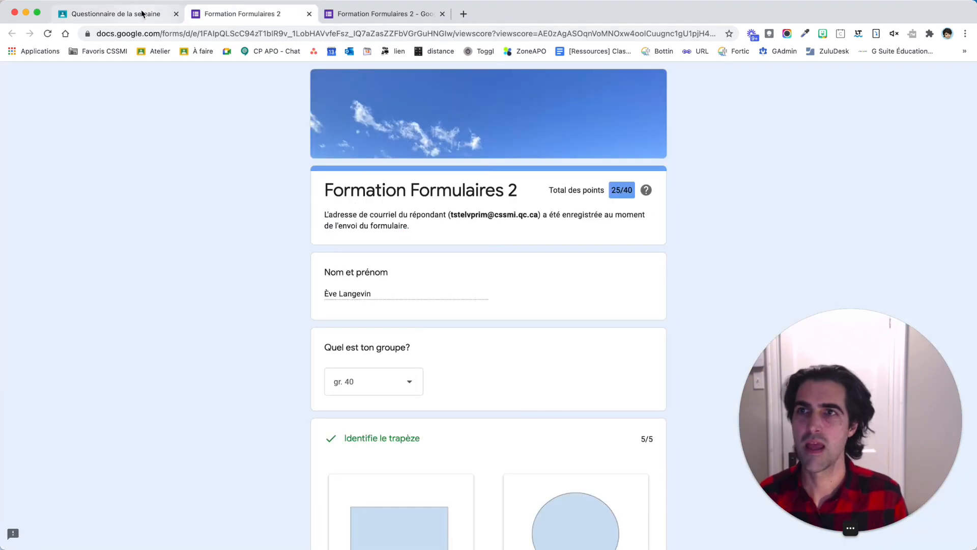
left_click(142, 13)
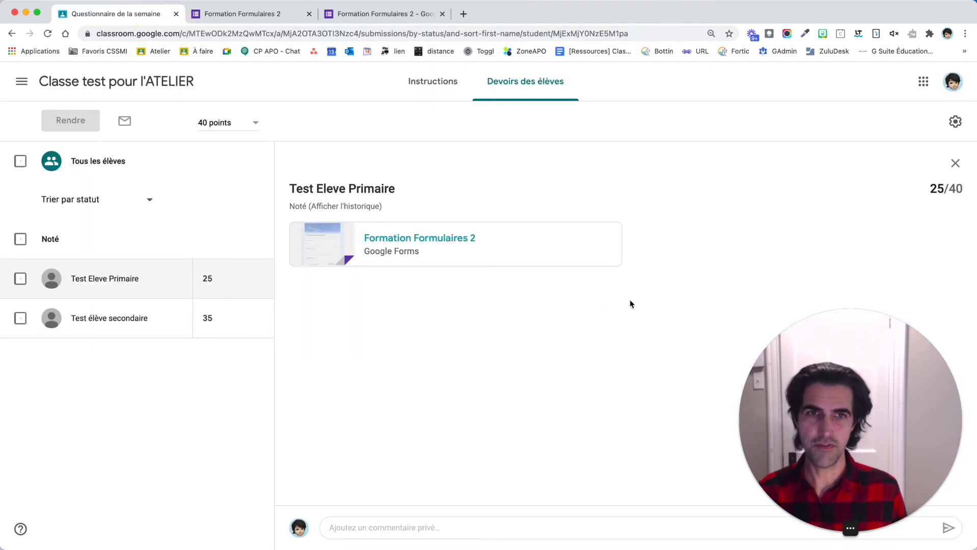